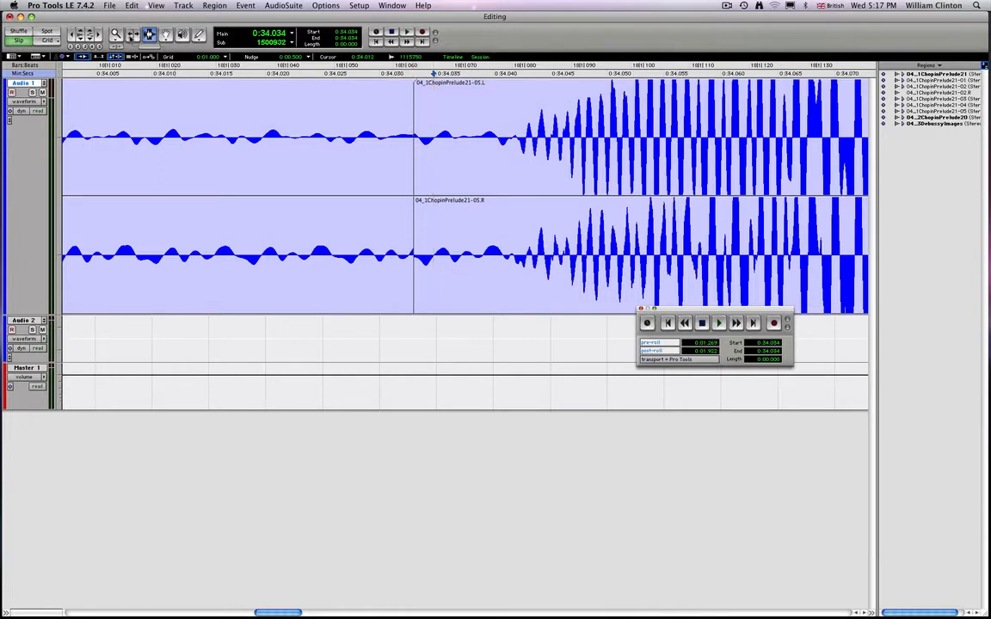
# Step: Extend the second region's start to 0:34.032, trim it back to 0:34.033, and select a short span across the join
pyautogui.press('F6')
pyautogui.moveTo(415, 138); pyautogui.dragTo(410, 135)
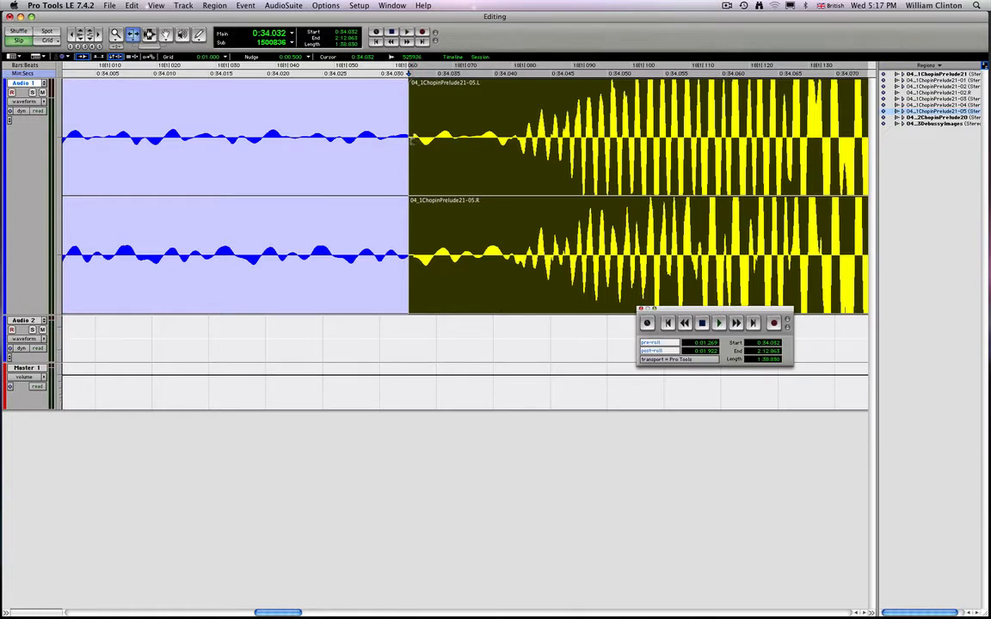
pyautogui.moveTo(411, 141); pyautogui.dragTo(414, 142)
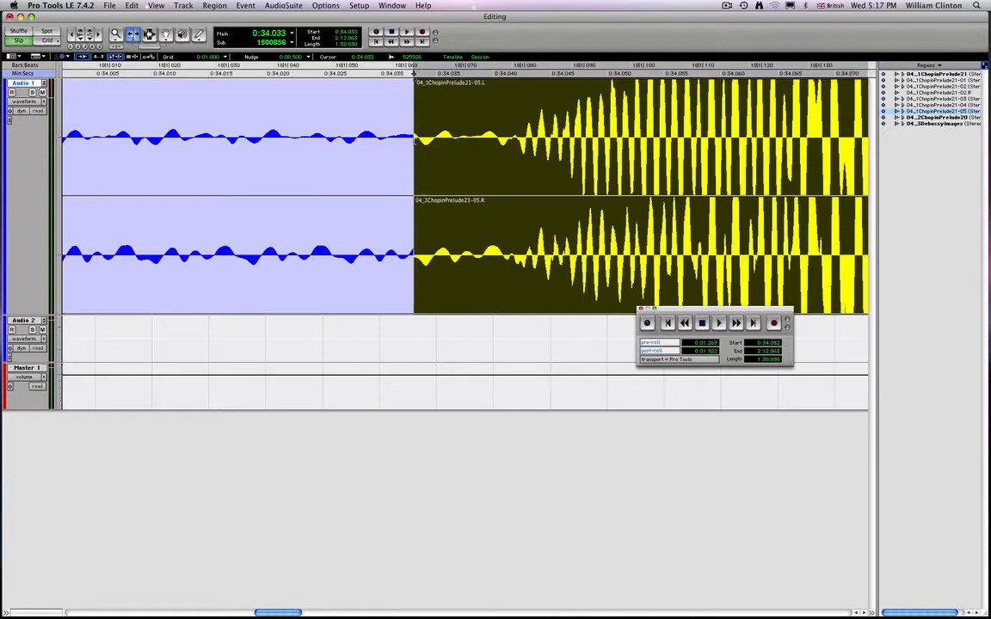
pyautogui.click(149, 34)
pyautogui.moveTo(430, 146); pyautogui.dragTo(411, 151)
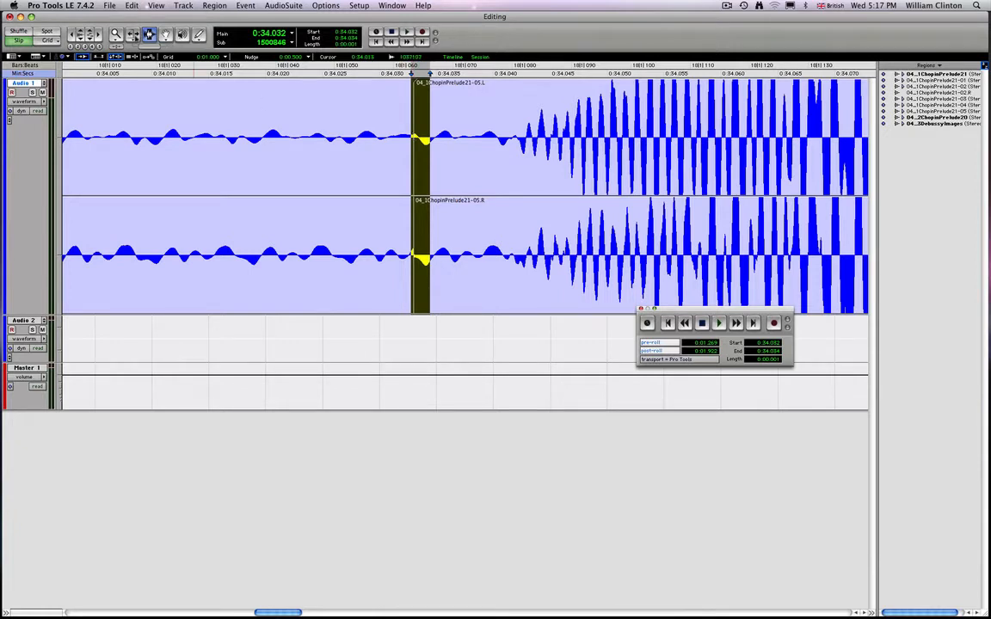
# Step: Extend the second region's start out to 0:34.031 and trim it back to 0:34.033
pyautogui.click(132, 35)
pyautogui.moveTo(415, 133); pyautogui.dragTo(403, 133)
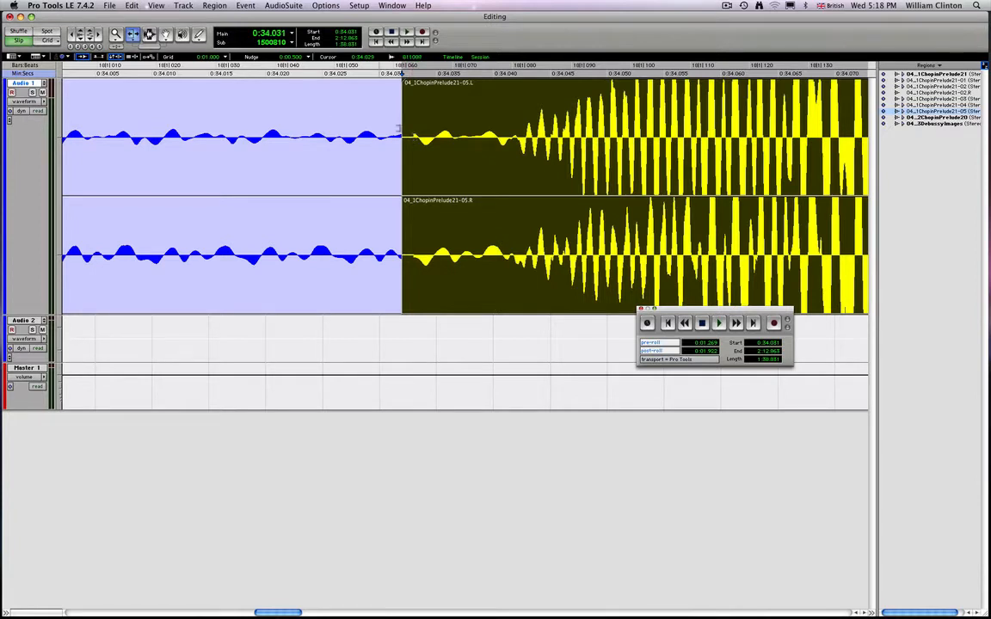
pyautogui.moveTo(406, 142); pyautogui.dragTo(413, 143)
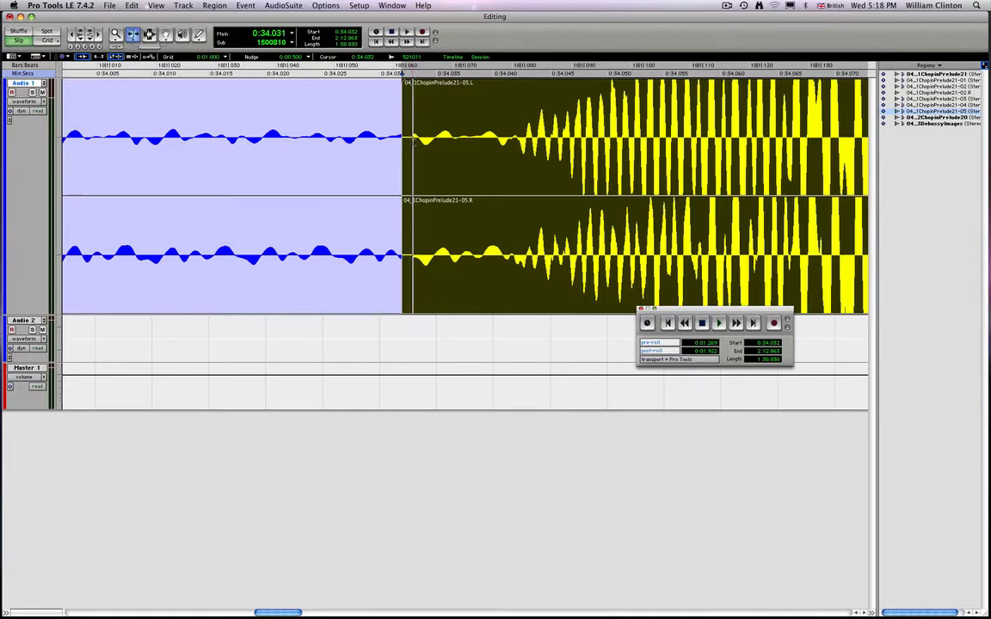
pyautogui.moveTo(414, 143); pyautogui.dragTo(415, 146)
# Step: Apply an equal-power crossfade across the join from about 0:34.031 to 0:34.034, and undo it
pyautogui.click(148, 35)
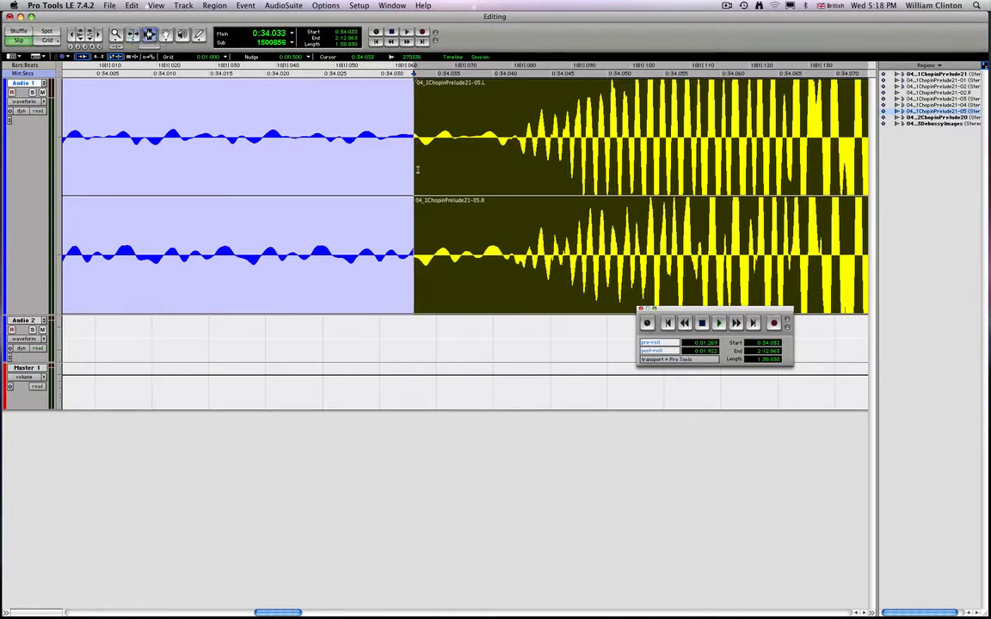
pyautogui.moveTo(435, 161); pyautogui.dragTo(396, 163)
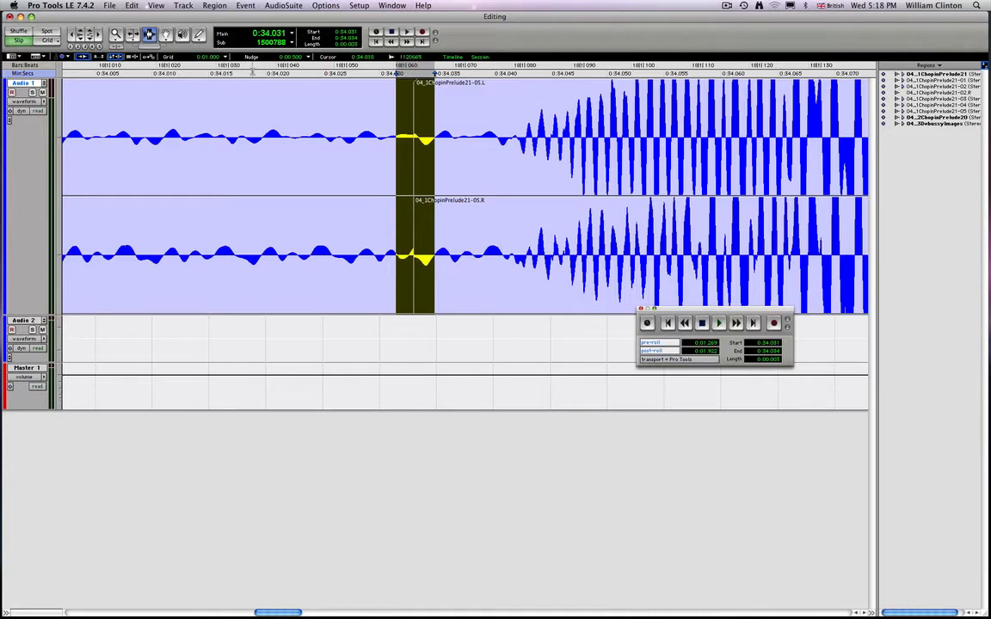
pyautogui.press('super+f')
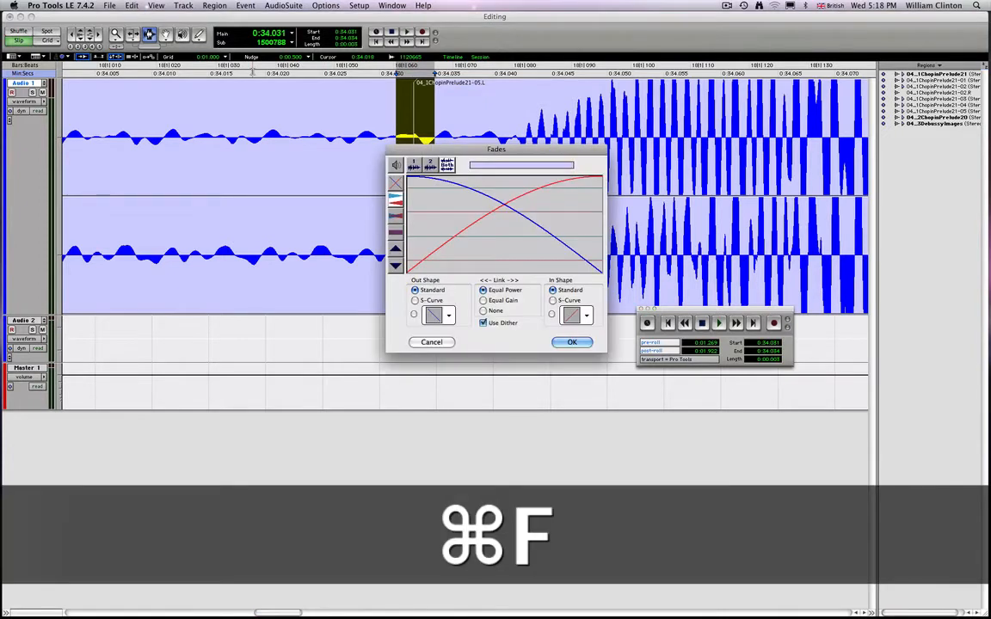
pyautogui.click(571, 342)
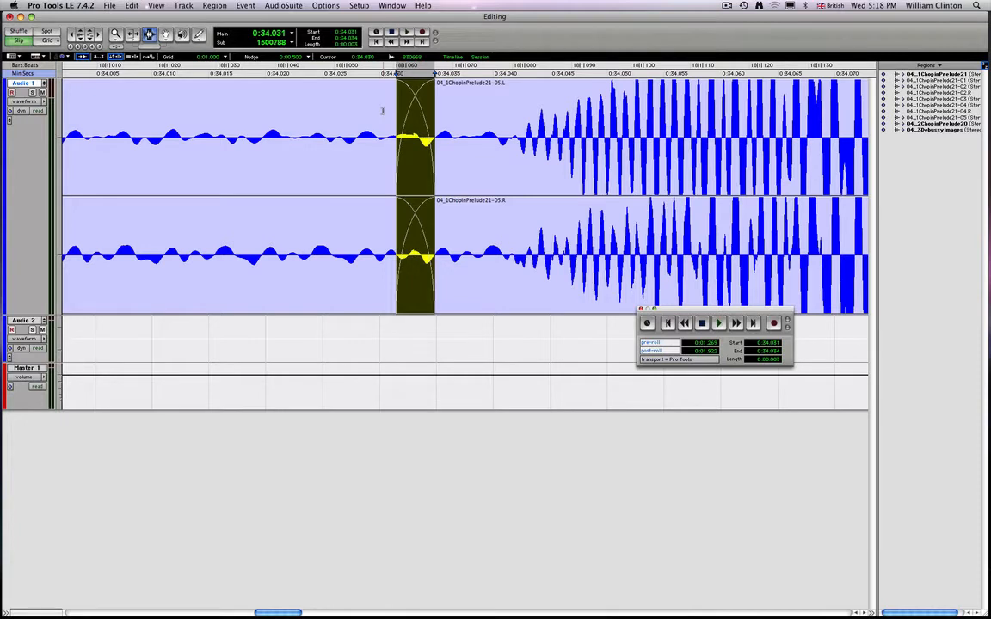
pyautogui.press('super+z')
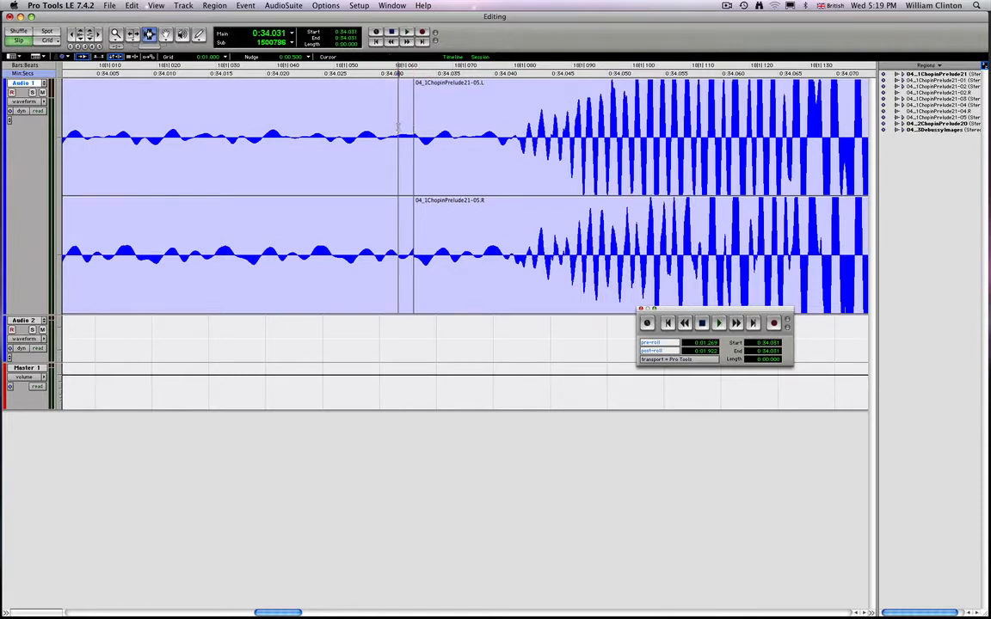
# Step: Move the second region to start at about 0:34.036 and extend the first region's end to about 0:34.035
pyautogui.doubleClick(401, 131)
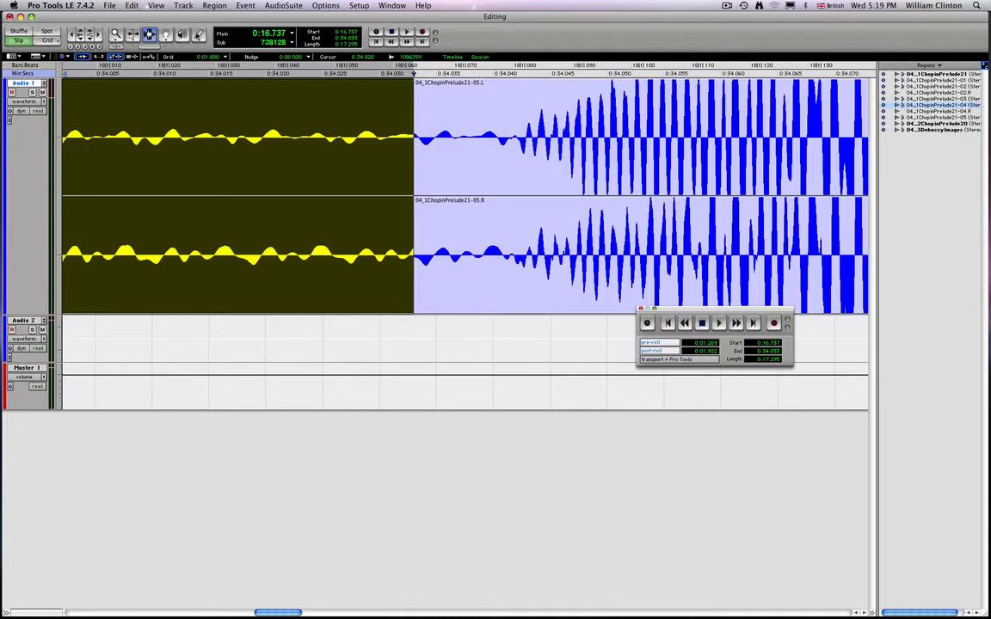
pyautogui.click(168, 35)
pyautogui.moveTo(434, 148); pyautogui.dragTo(470, 148)
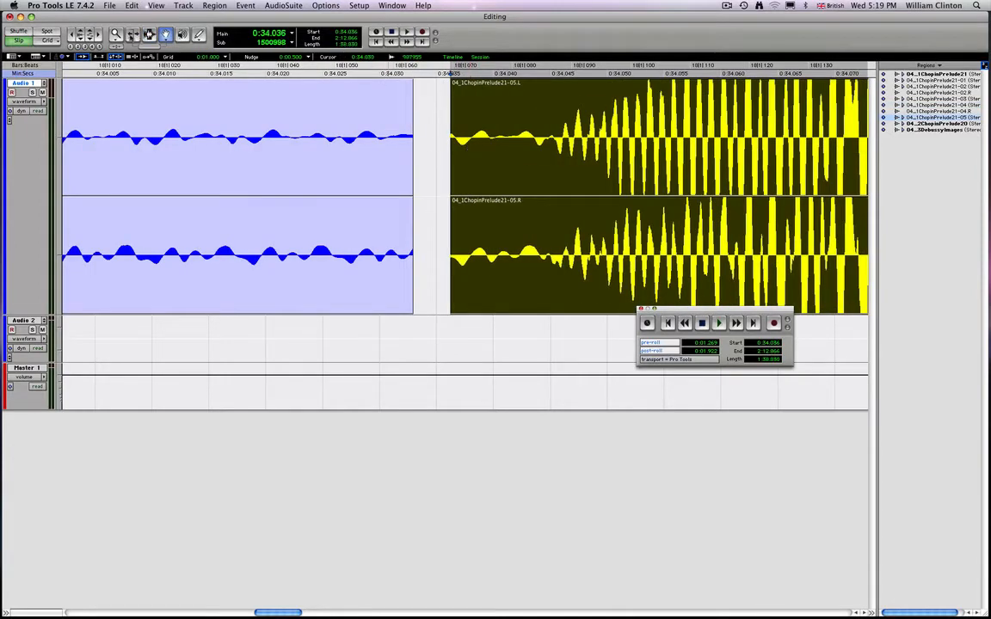
pyautogui.click(133, 36)
pyautogui.click(411, 149)
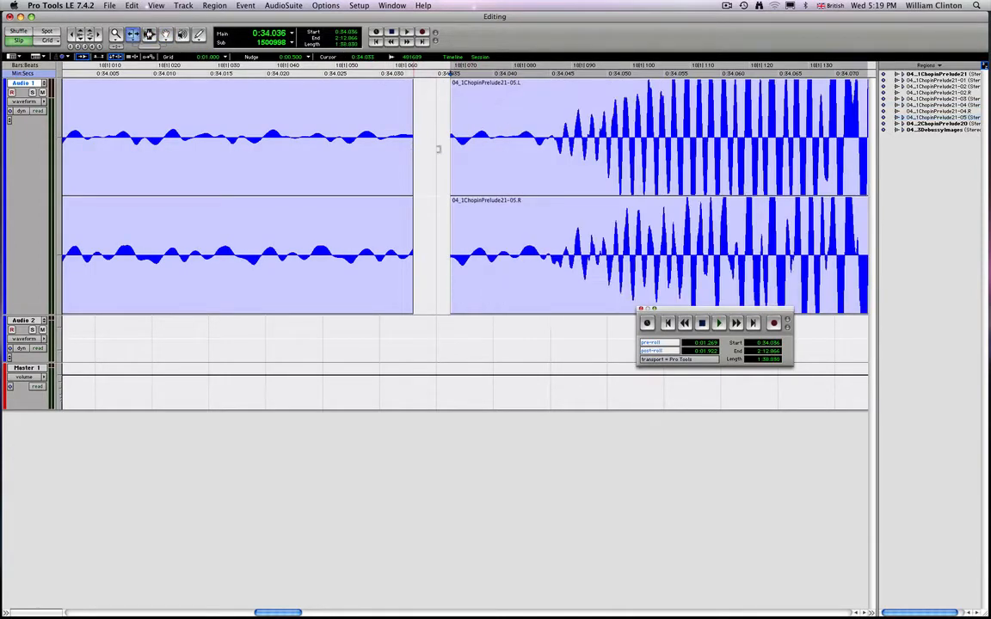
pyautogui.moveTo(412, 148); pyautogui.dragTo(436, 140)
# Step: Move the second region back to start at about 0:34.032, overlapping the end of the extended first region
pyautogui.click(166, 35)
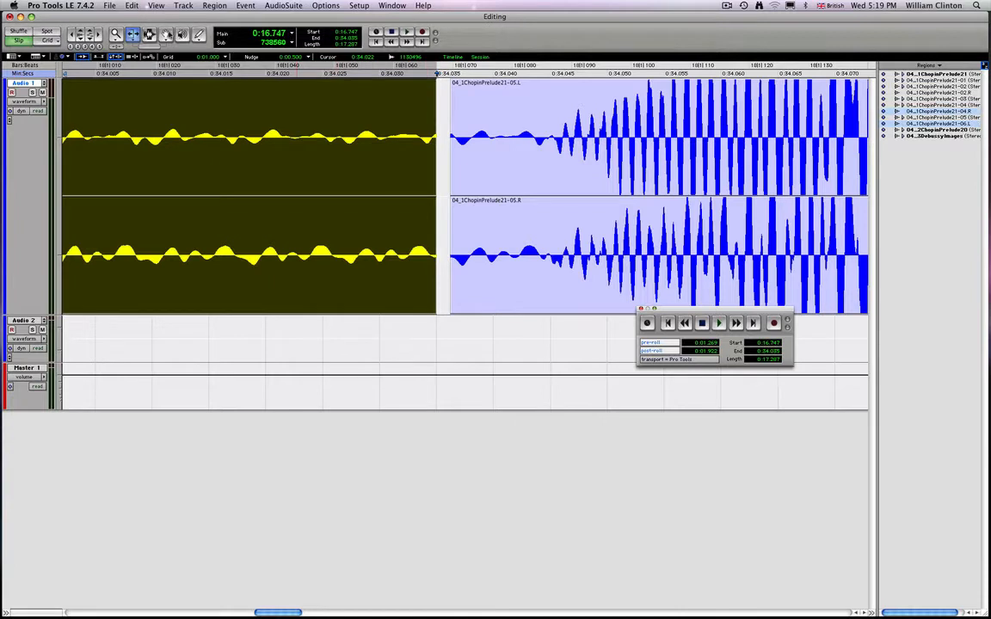
pyautogui.click(487, 148)
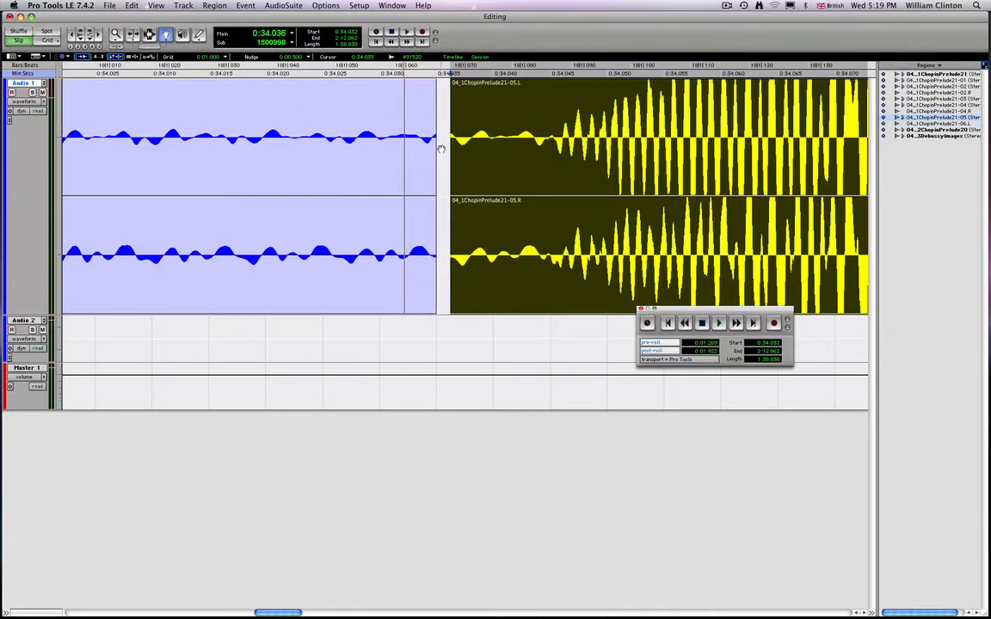
pyautogui.moveTo(441, 148); pyautogui.dragTo(395, 138)
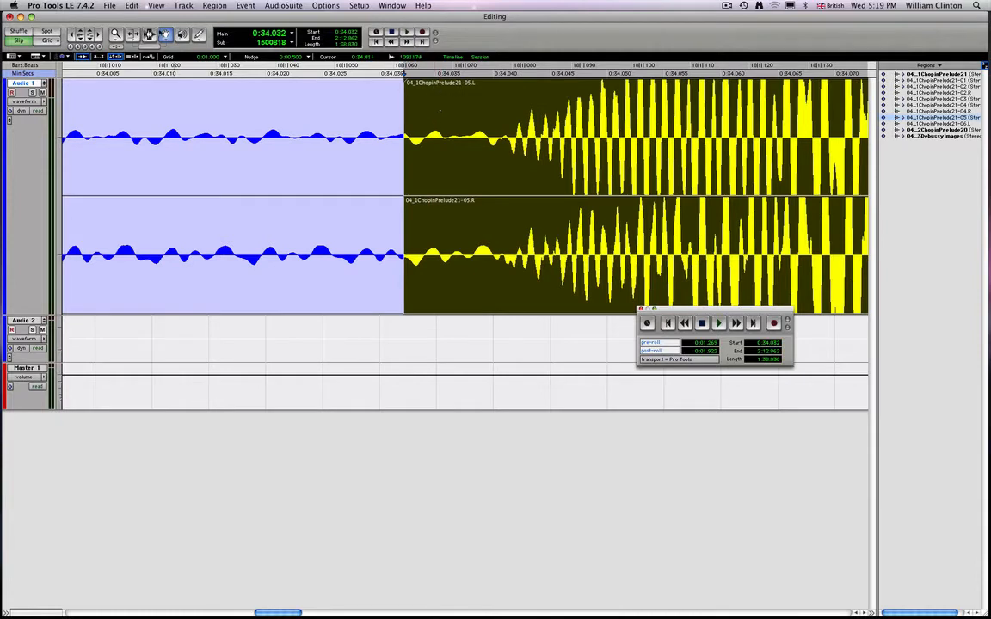
# Step: Select freehand from about 0:34.035 back to the join, and shorten the selection to start at about 0:34.034
pyautogui.click(150, 35)
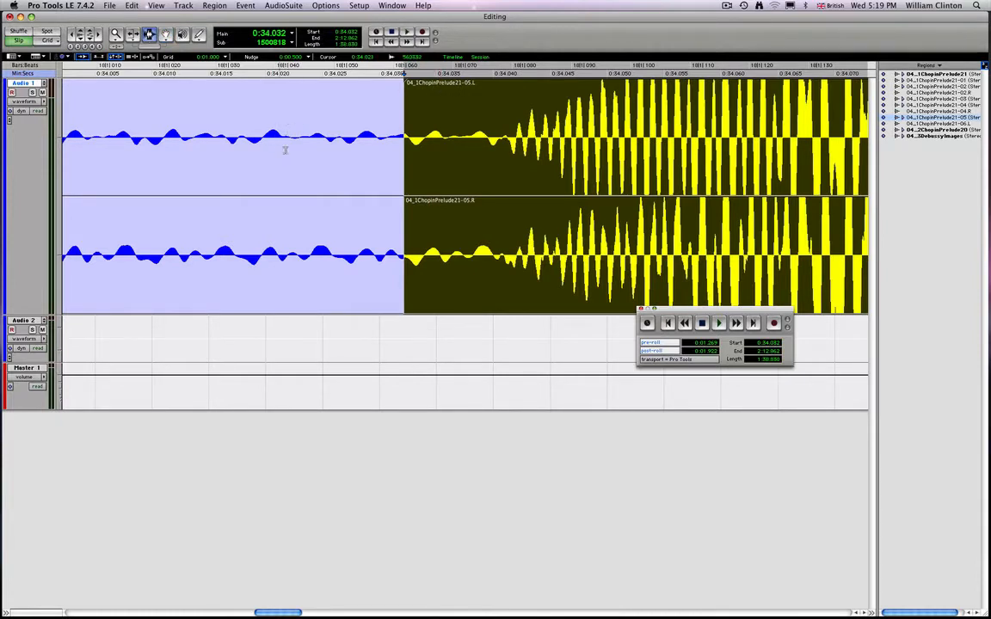
pyautogui.click(437, 83)
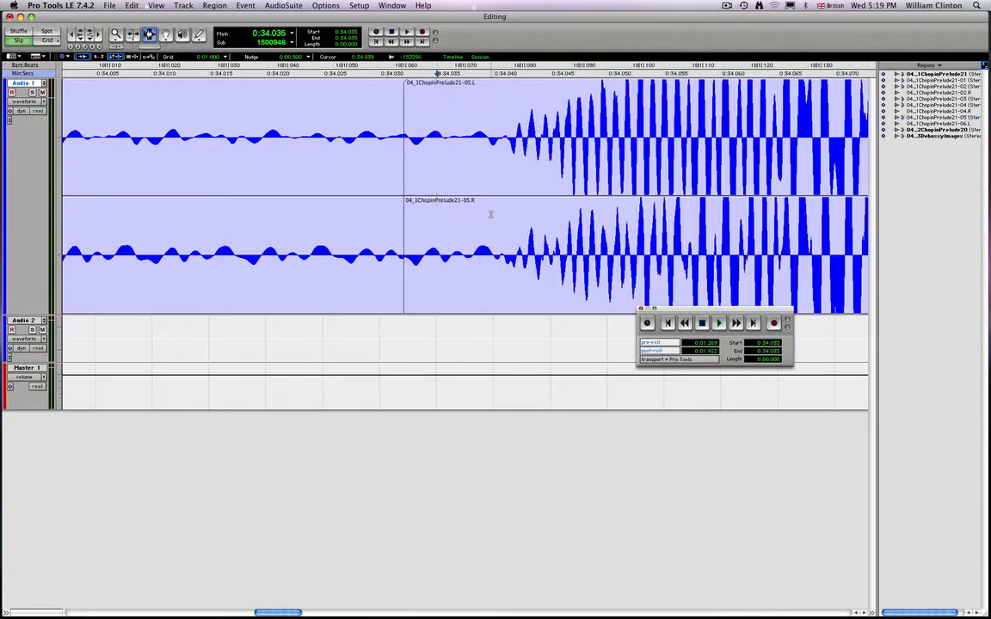
pyautogui.click(430, 126)
pyautogui.moveTo(430, 126); pyautogui.dragTo(403, 130)
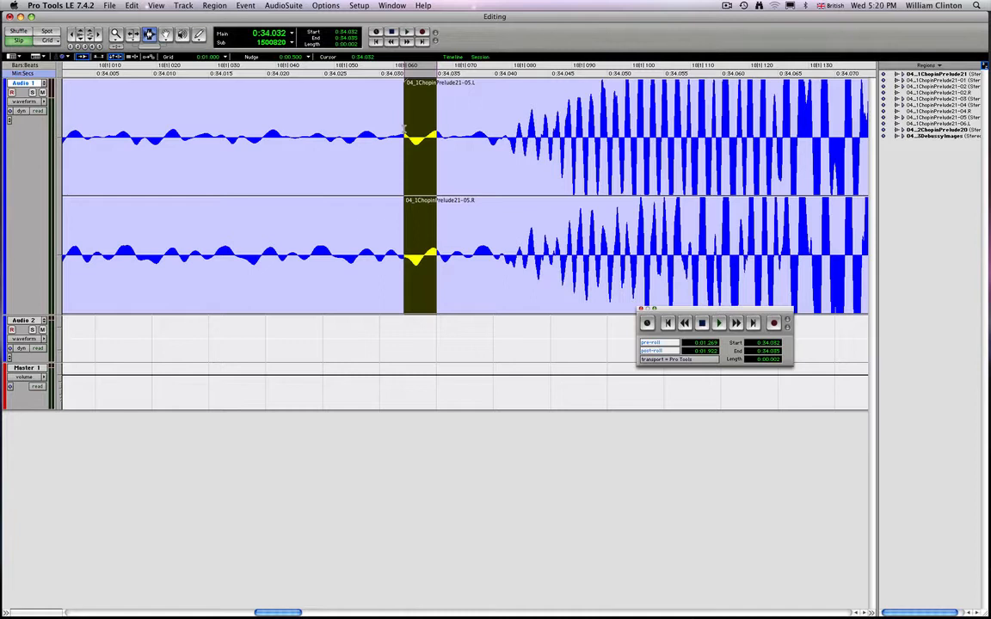
pyautogui.moveTo(404, 128); pyautogui.dragTo(428, 127)
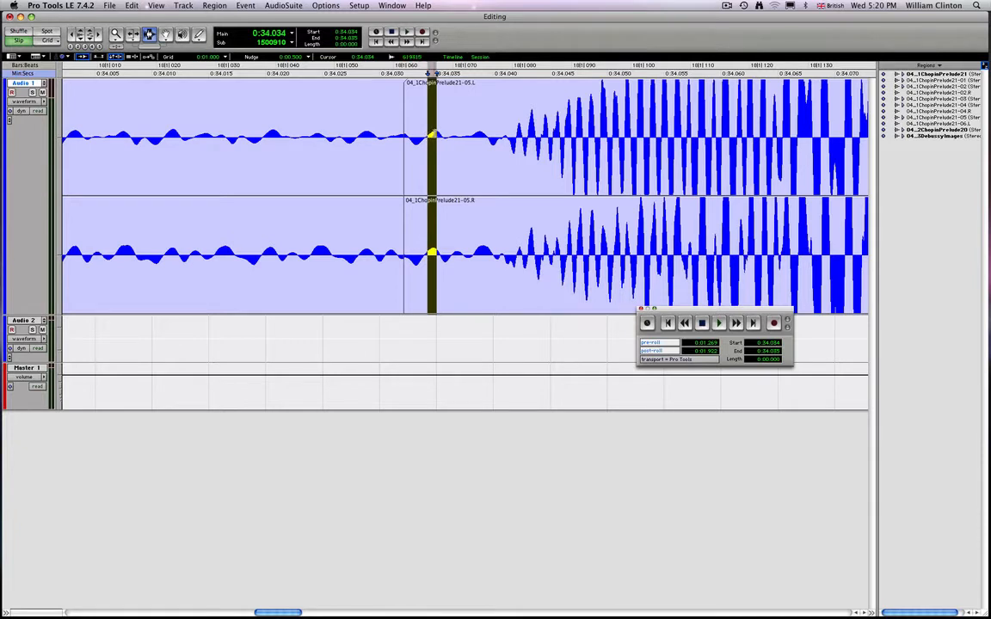
# Step: Place the insertion point at 0:34.034, extend the selection back to the second region's start, clear it, and repeat the selection
pyautogui.click(435, 86)
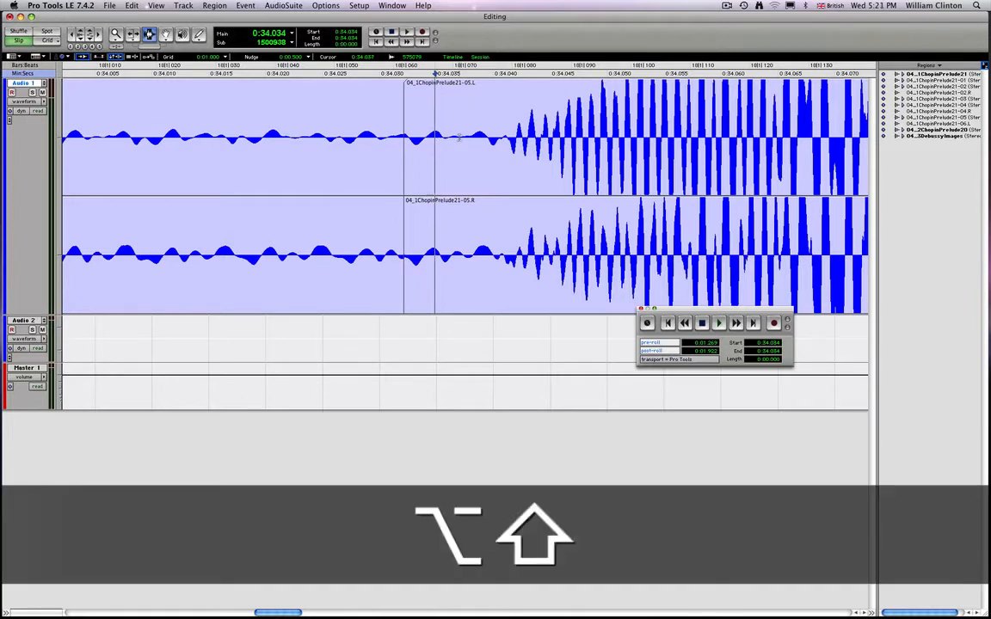
pyautogui.hotkey('alt', 'shift', 'Tab')
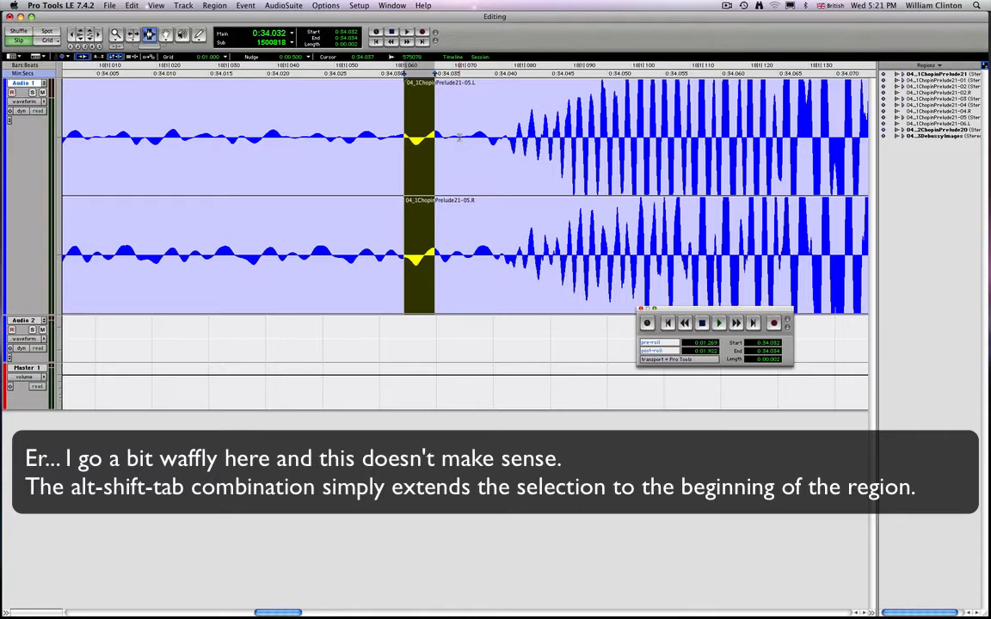
pyautogui.click(190, 166)
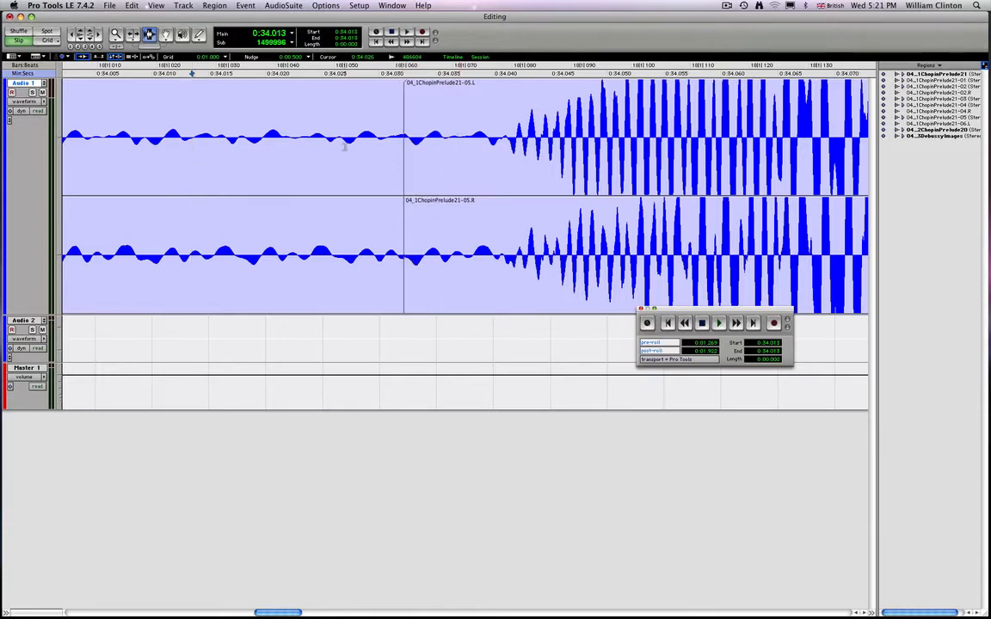
pyautogui.click(434, 92)
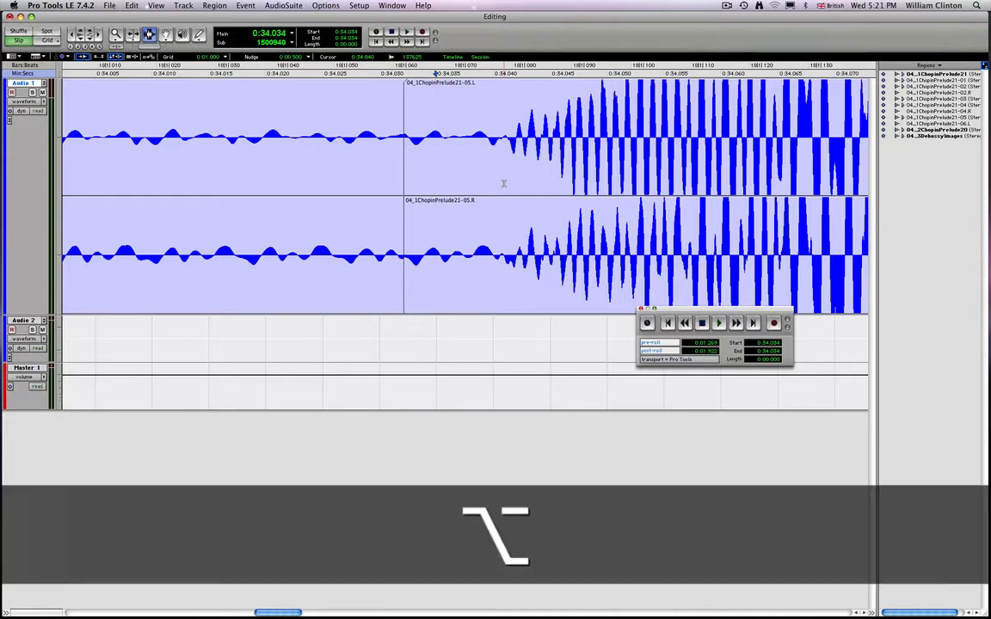
pyautogui.hotkey('alt', 'shift', 'Tab')
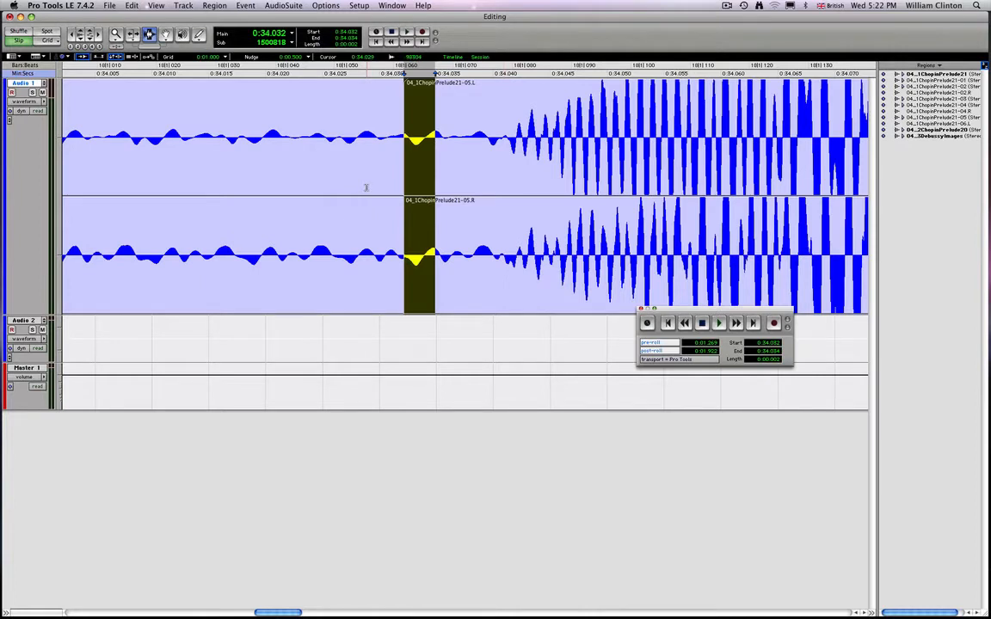
# Step: Place the insertion point at 0:34.028 in the first region and extend the selection forward to that region's end
pyautogui.click(367, 191)
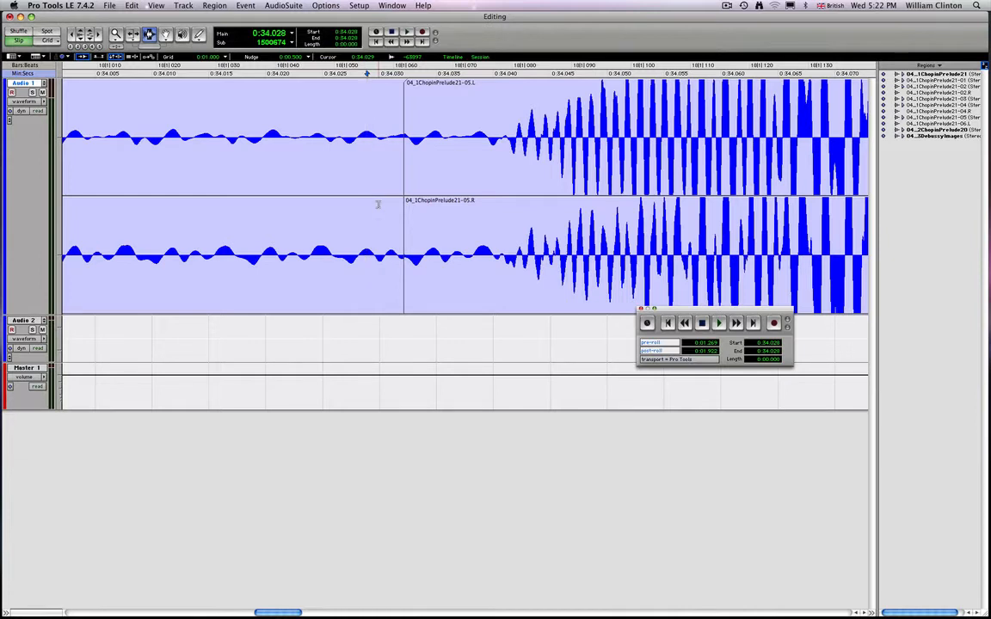
pyautogui.hotkey('shift', 'Tab')
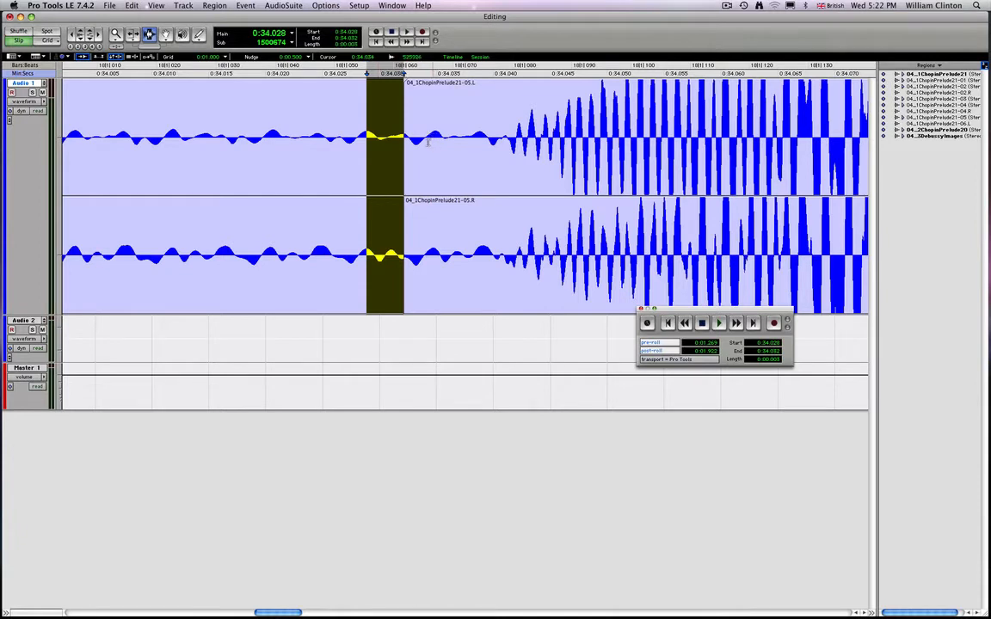
# Step: Select from 0:34.034 back to the second region's start and crossfade that span with the Equal Power link and Standard shapes
pyautogui.click(434, 105)
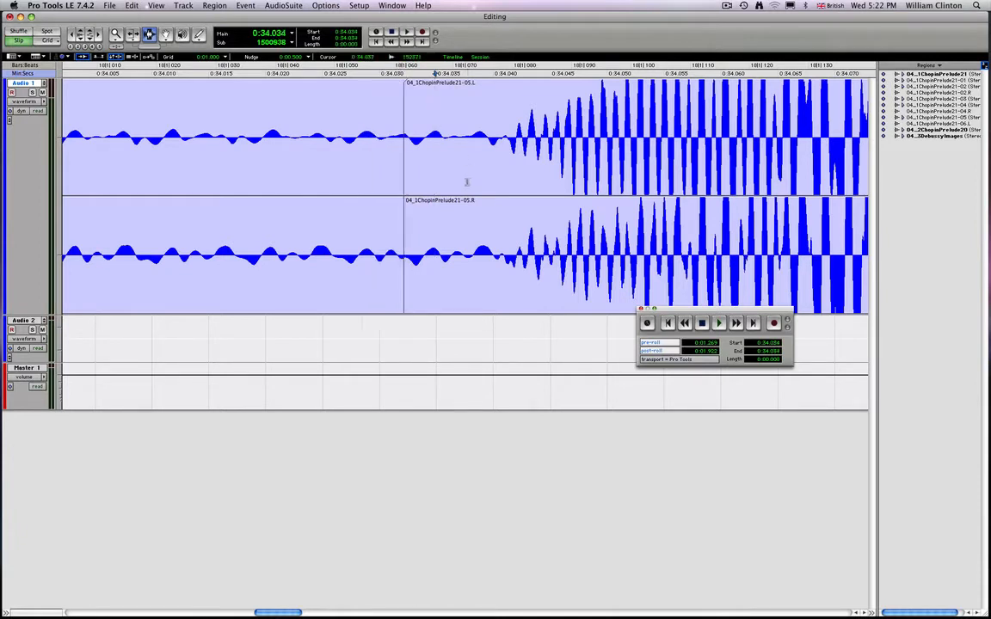
pyautogui.press('alt')
pyautogui.press('shift')
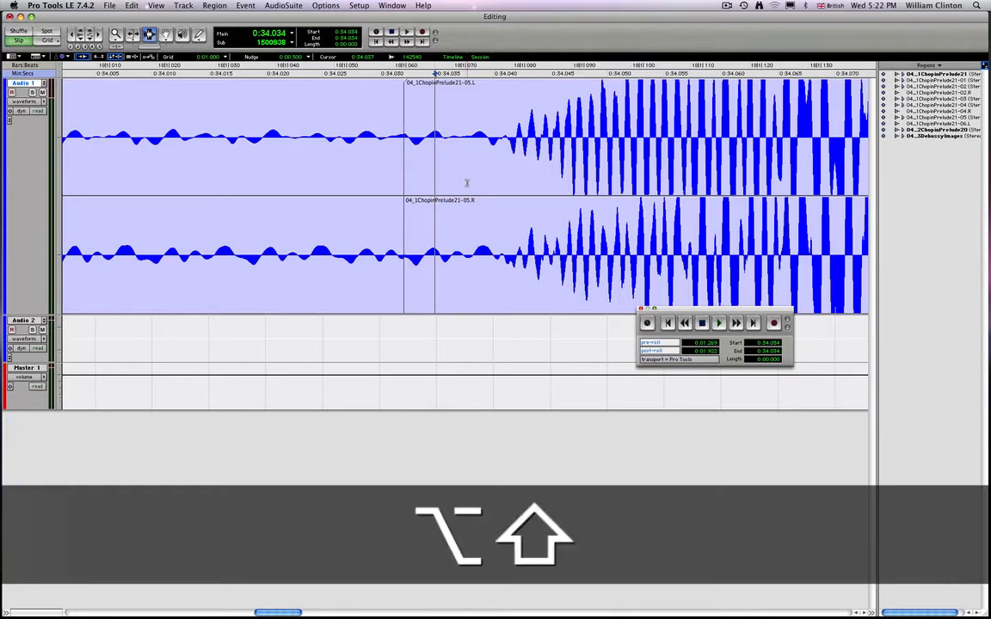
pyautogui.hotkey('alt', 'shift', 'Tab')
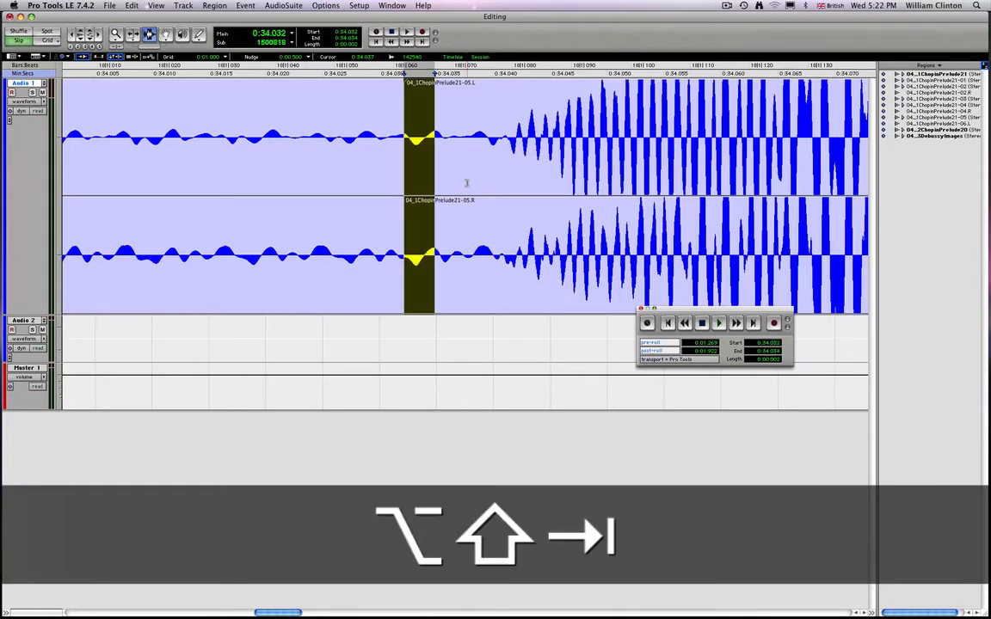
pyautogui.press('super+f')
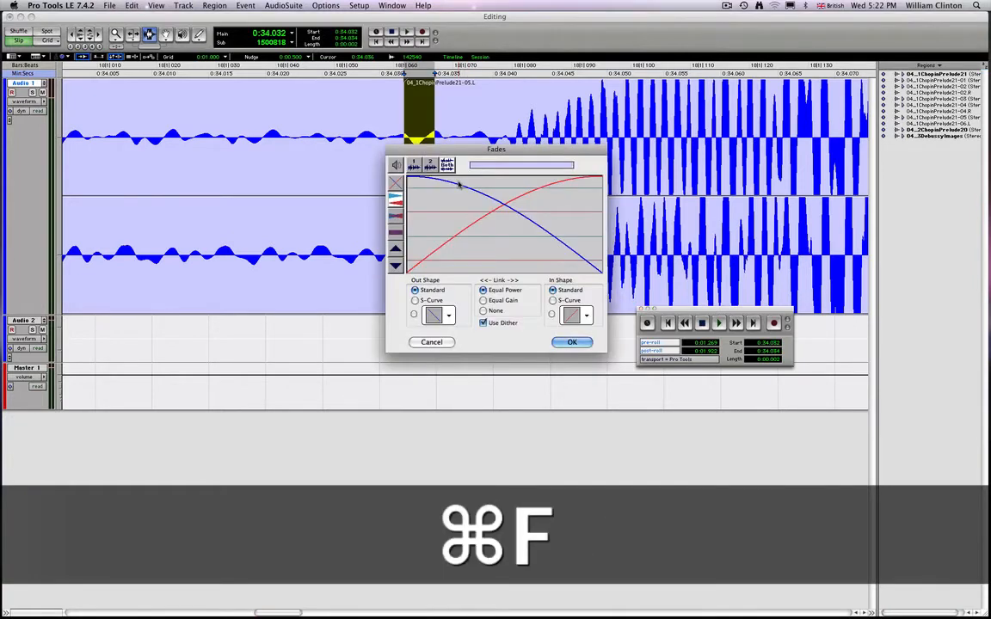
pyautogui.press('Return')
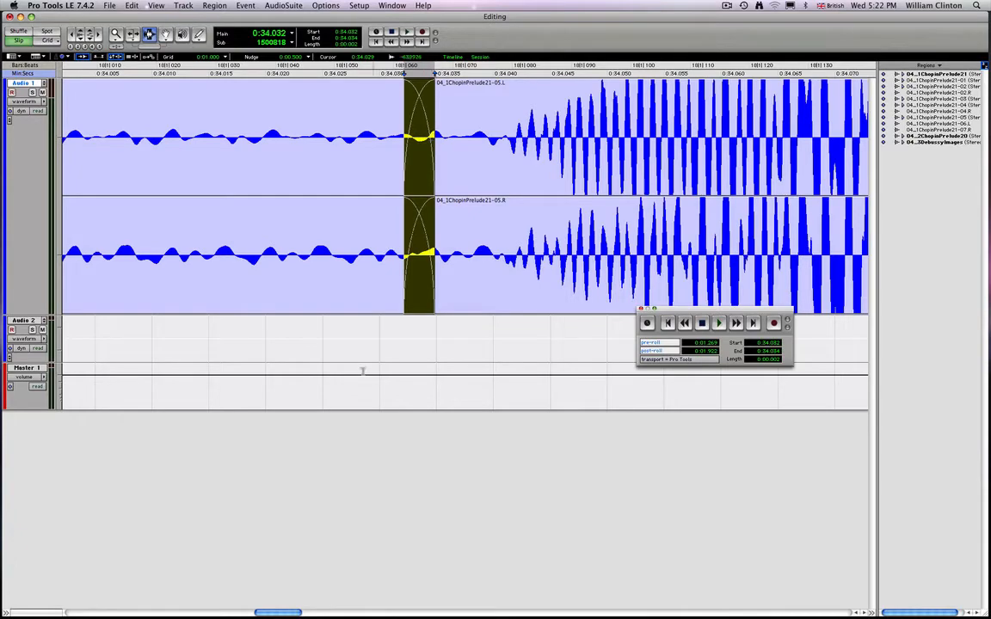
# Step: Select the silent gap in the Chopin Prelude audio from about 1:03.593 to 1:04.243, with the waveform height reduced
pyautogui.moveTo(283, 613); pyautogui.dragTo(298, 614)
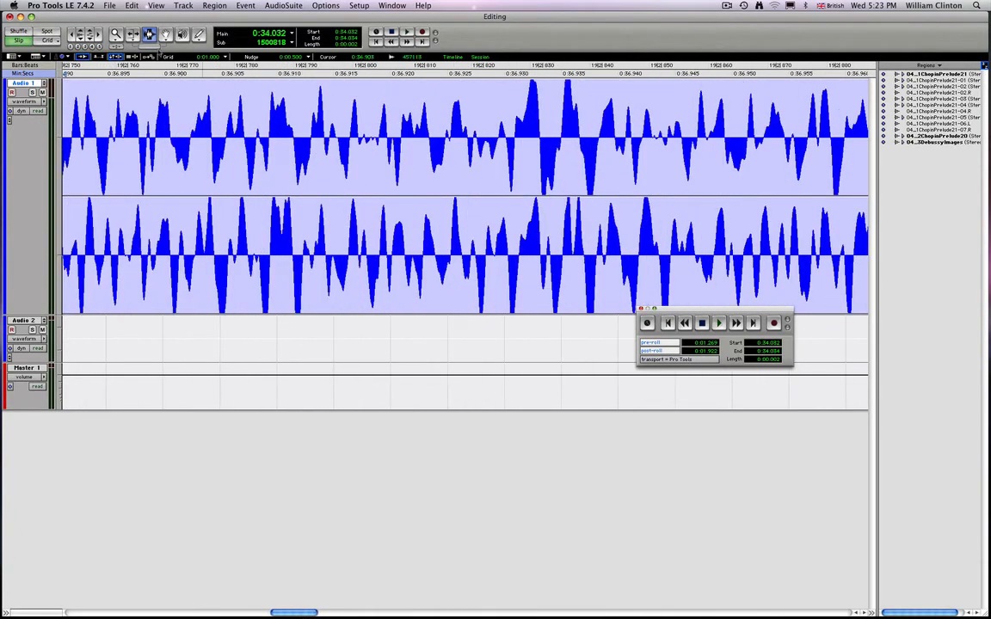
pyautogui.click(81, 38)
pyautogui.click(80, 38)
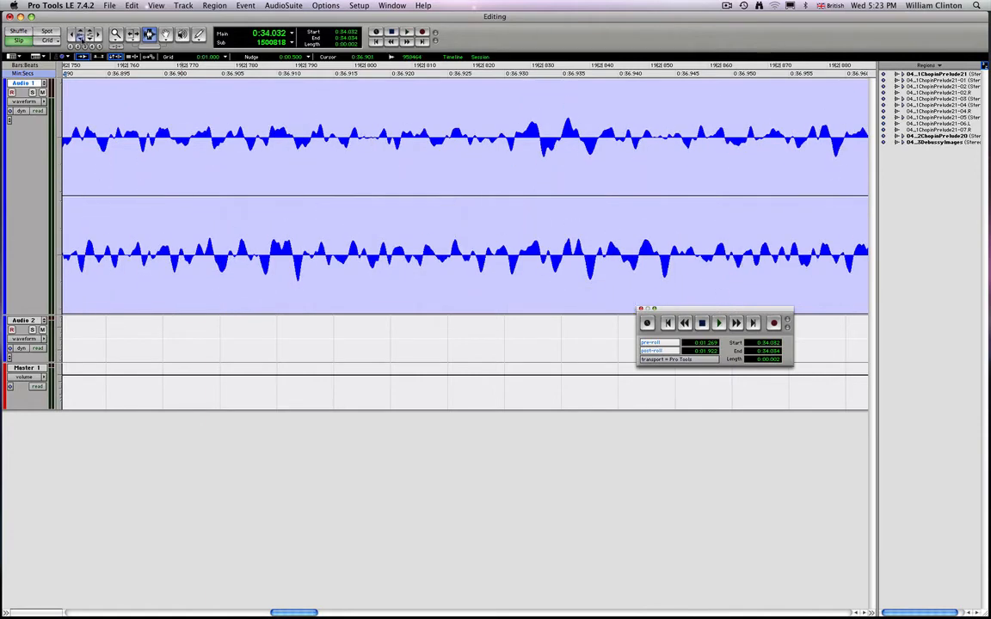
pyautogui.click(81, 38)
pyautogui.click(72, 37)
pyautogui.click(72, 37)
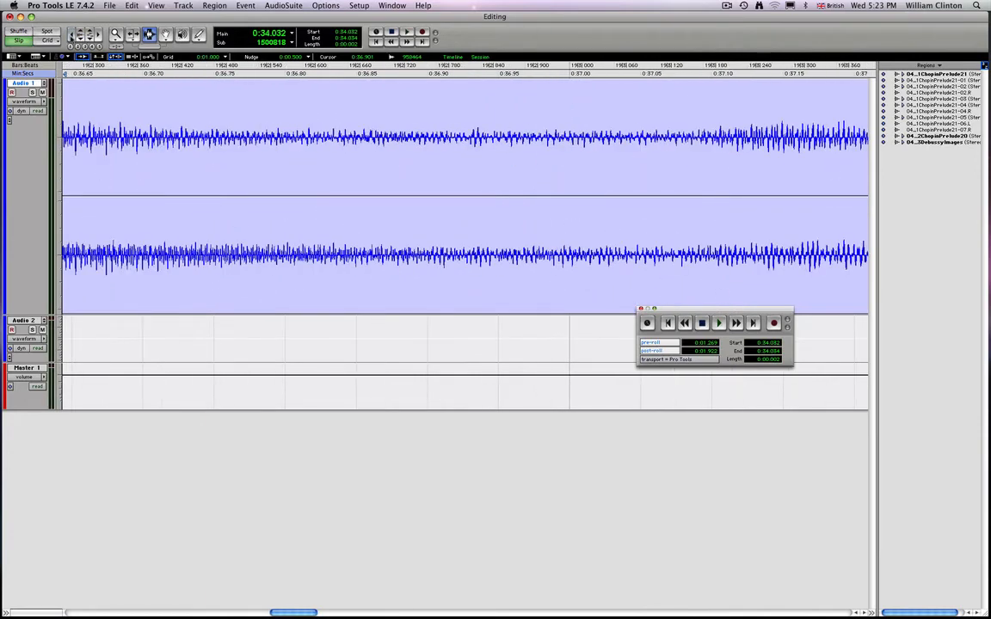
pyautogui.click(72, 36)
pyautogui.click(73, 36)
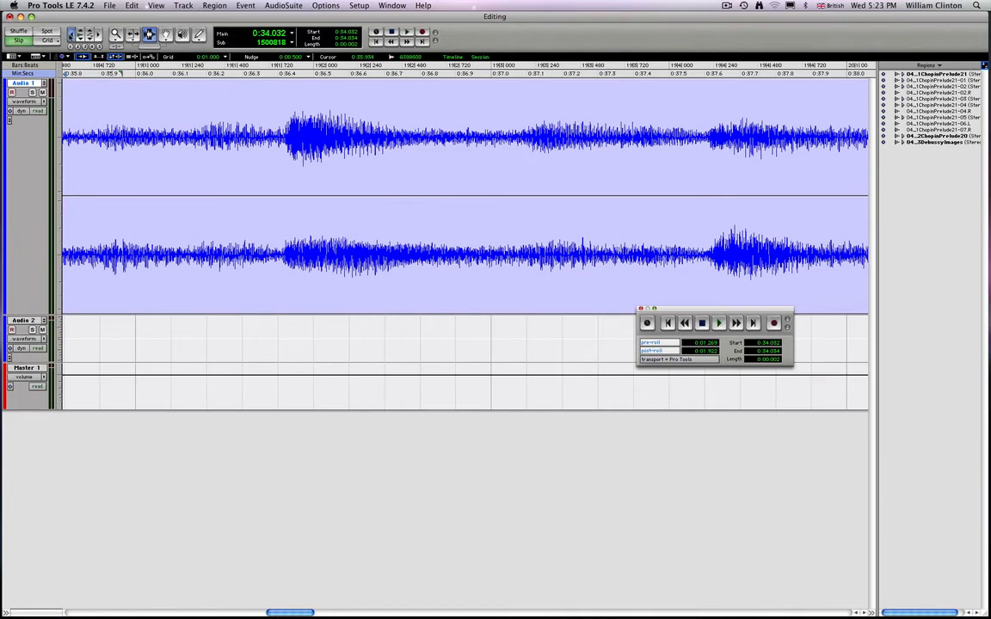
pyautogui.click(72, 36)
pyautogui.click(72, 36)
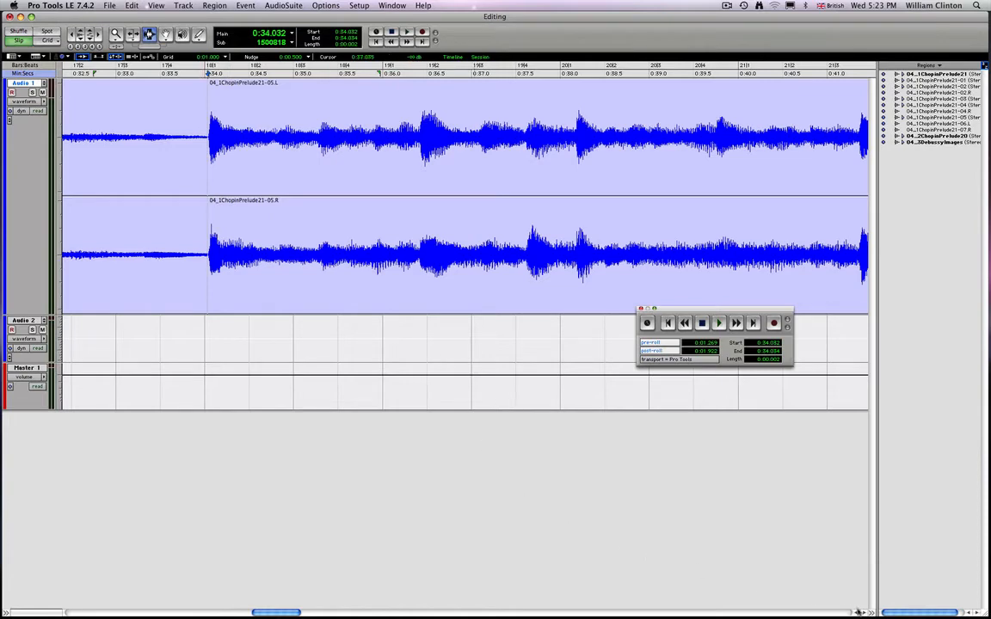
pyautogui.click(863, 613)
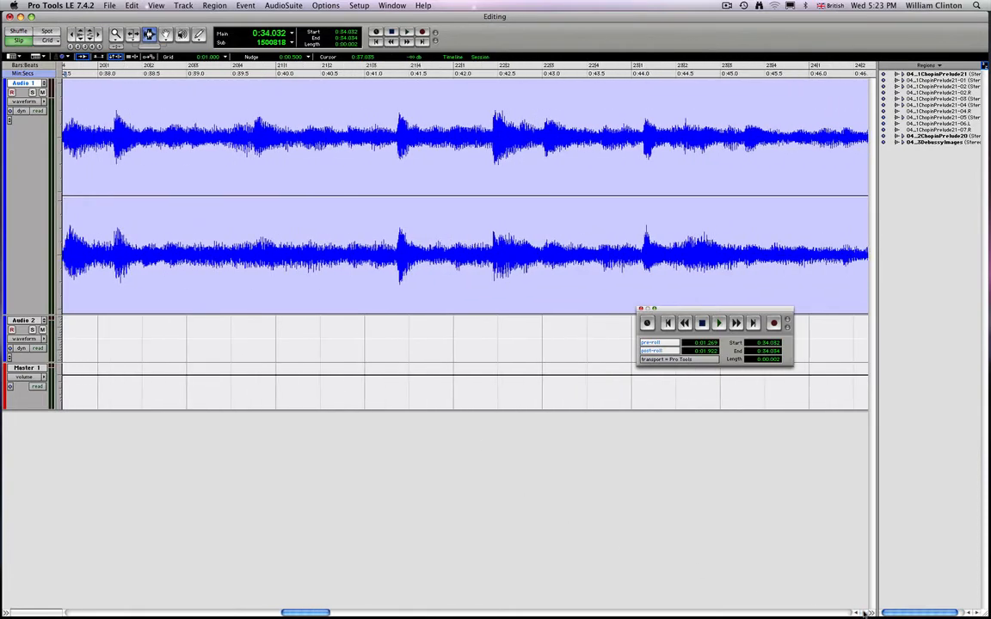
pyautogui.moveTo(864, 612); pyautogui.dragTo(864, 613)
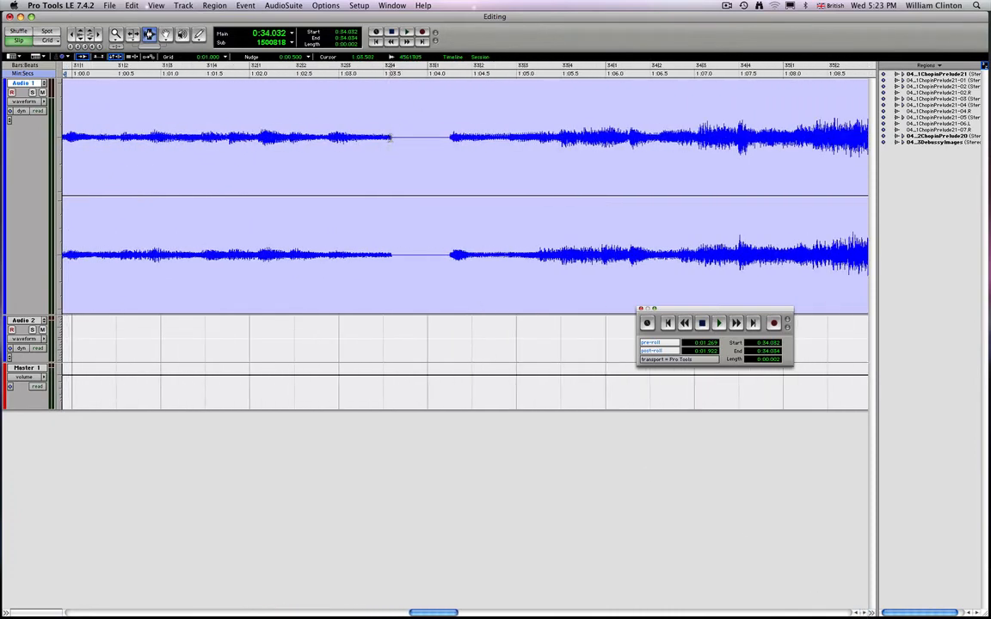
pyautogui.moveTo(391, 138); pyautogui.dragTo(449, 145)
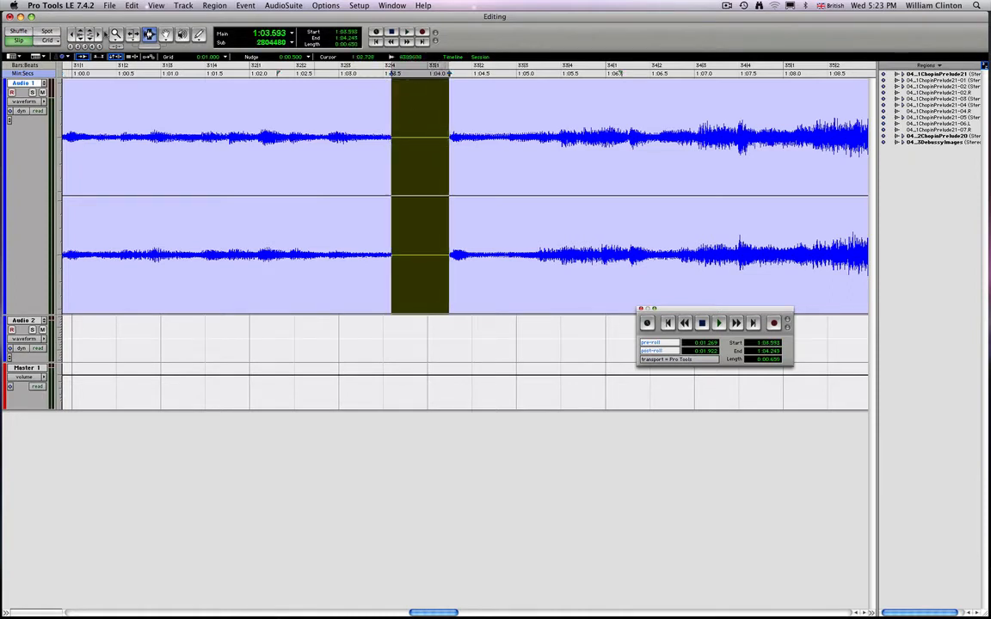
# Step: Extend the end of the silence selection to about 1:04.25, where the following audio begins
pyautogui.click(99, 34)
pyautogui.click(99, 34)
pyautogui.click(99, 34)
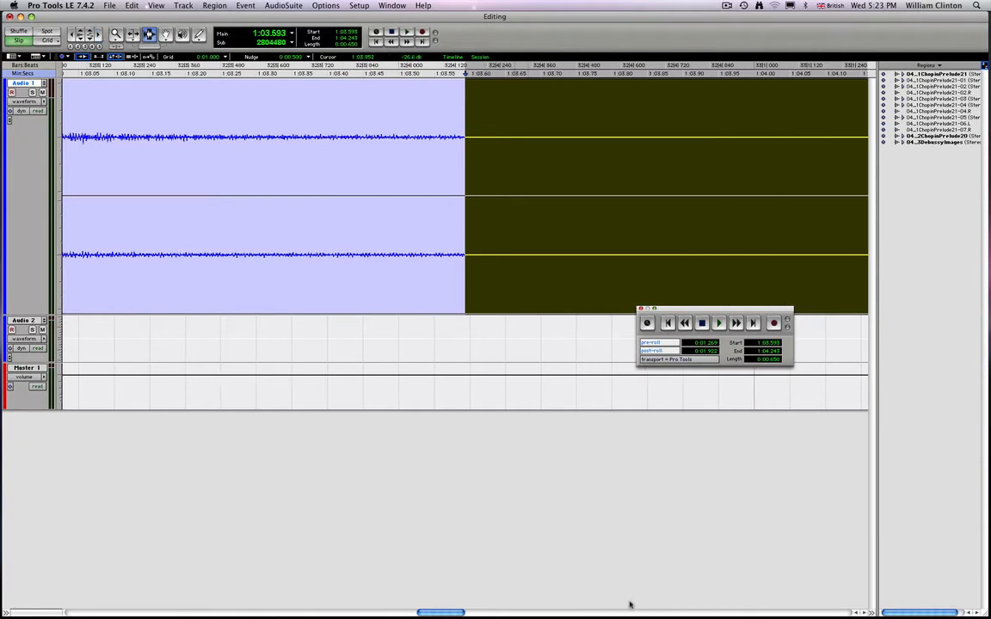
pyautogui.moveTo(440, 613); pyautogui.dragTo(442, 614)
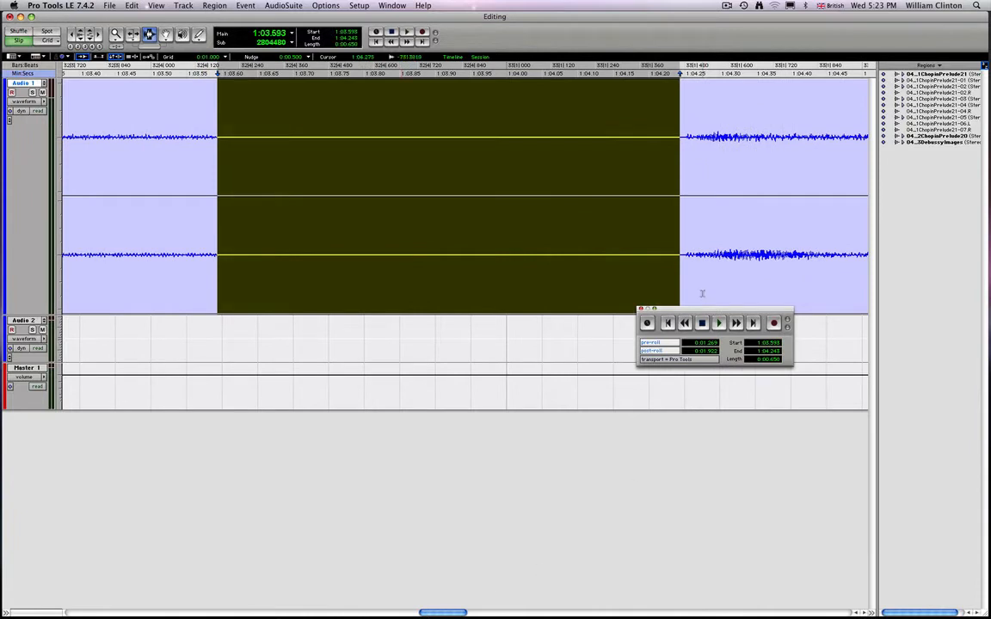
pyautogui.press('shift')
pyautogui.moveTo(666, 199); pyautogui.dragTo(686, 191)
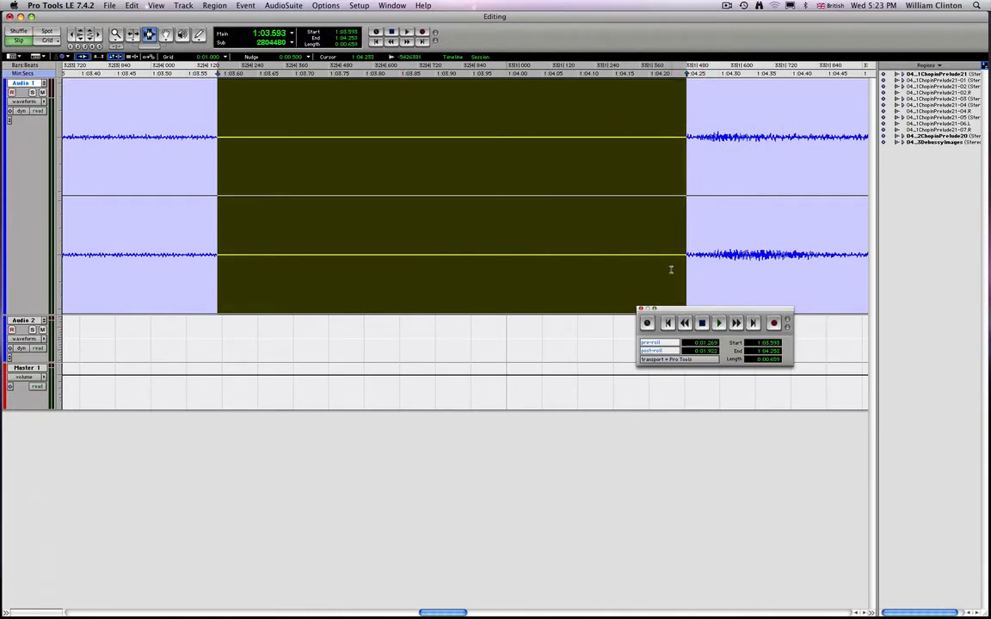
# Step: Delete the selected silence in Shuffle mode so the following audio closes the gap, and return to Slip mode
pyautogui.press('Delete')
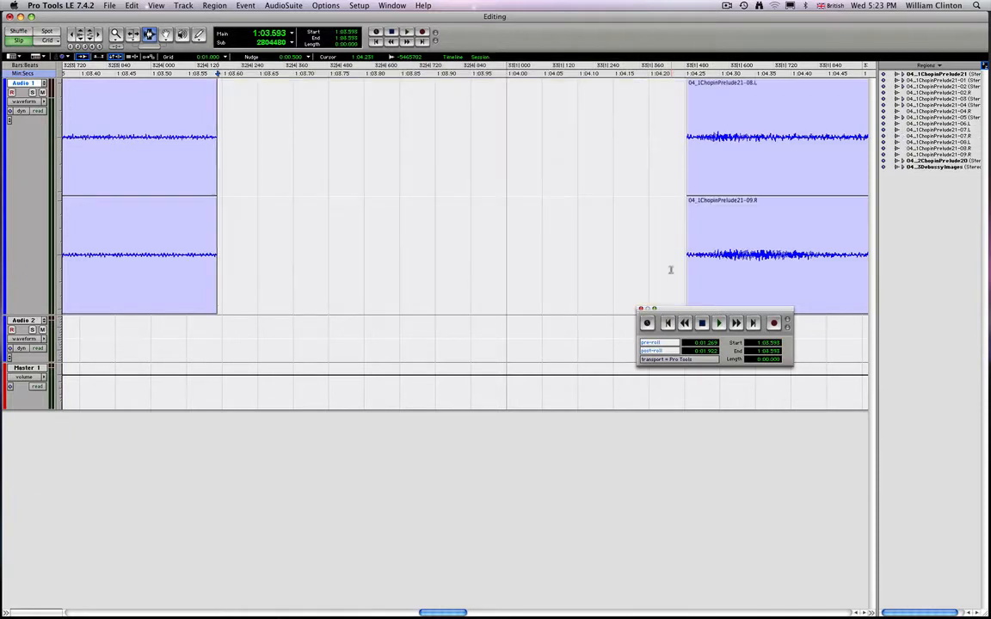
pyautogui.press('super+z')
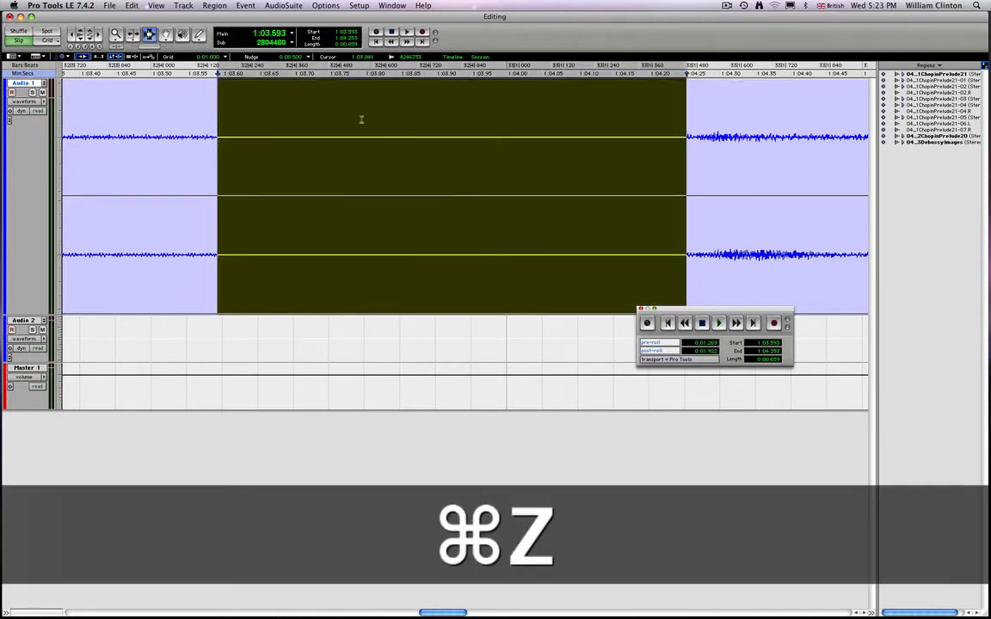
pyautogui.click(19, 31)
pyautogui.press('super+z')
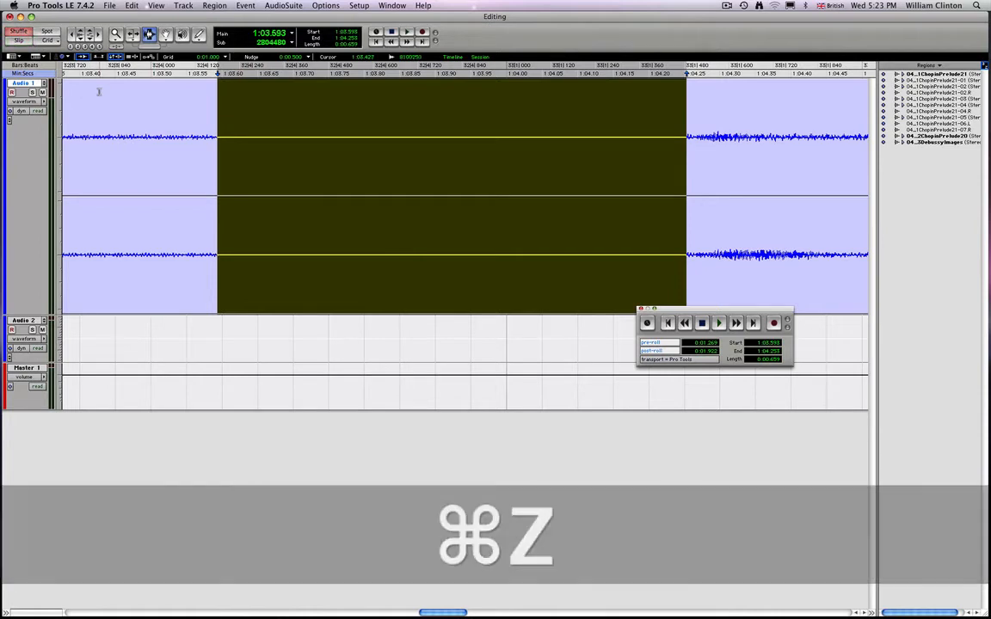
pyautogui.click(19, 40)
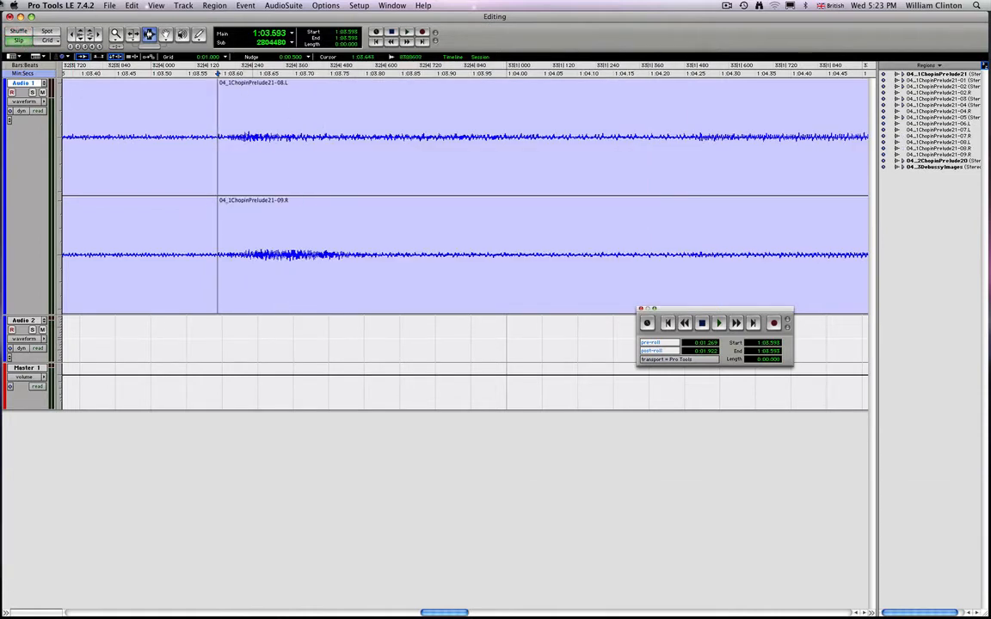
# Step: Trim the end of the region before the join back to about 1:03.592
pyautogui.click(95, 35)
pyautogui.click(94, 35)
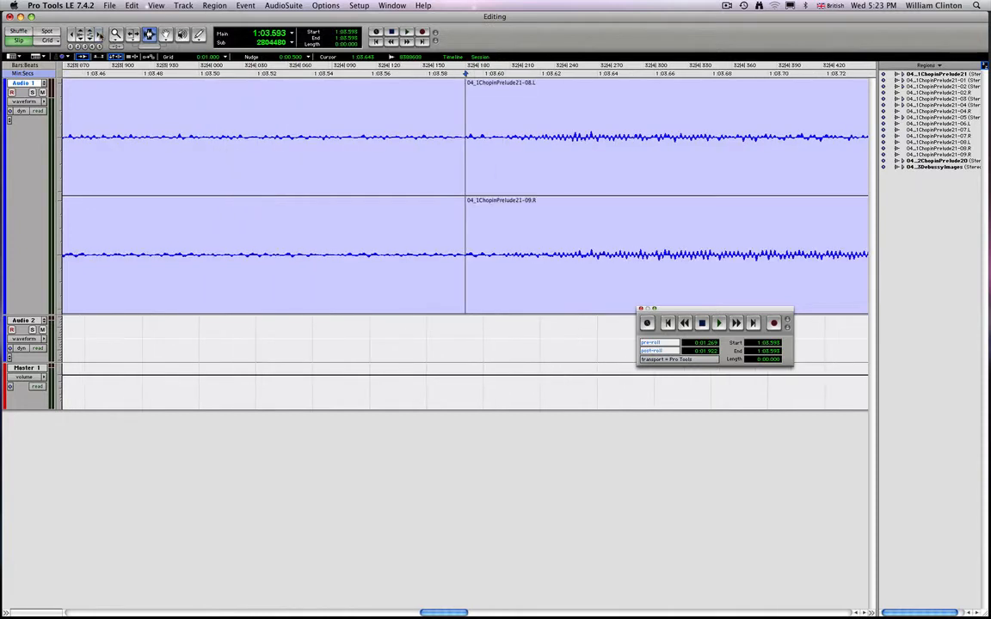
pyautogui.click(95, 35)
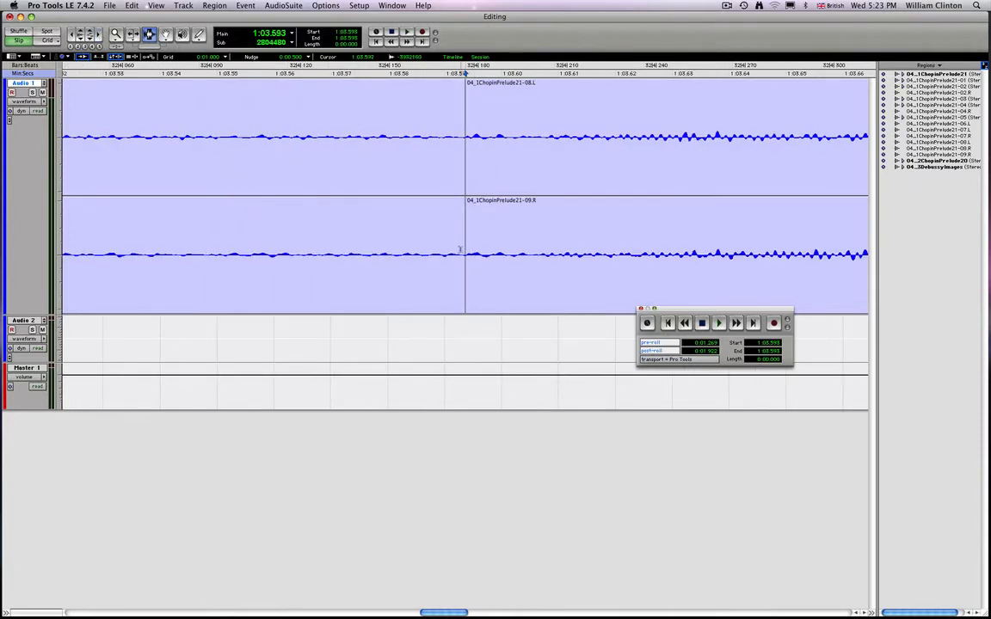
pyautogui.click(133, 34)
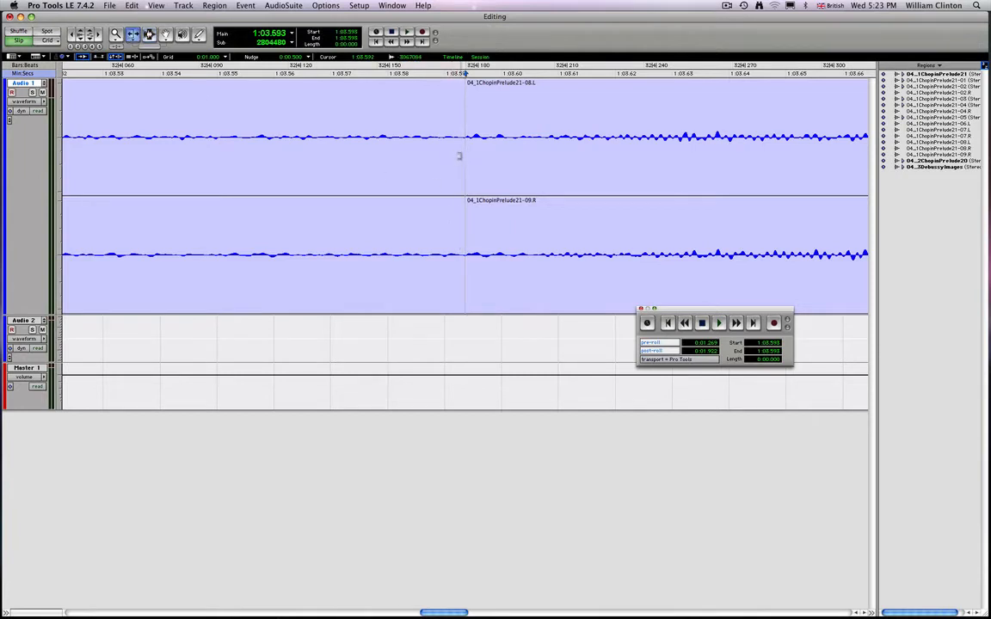
pyautogui.click(456, 156)
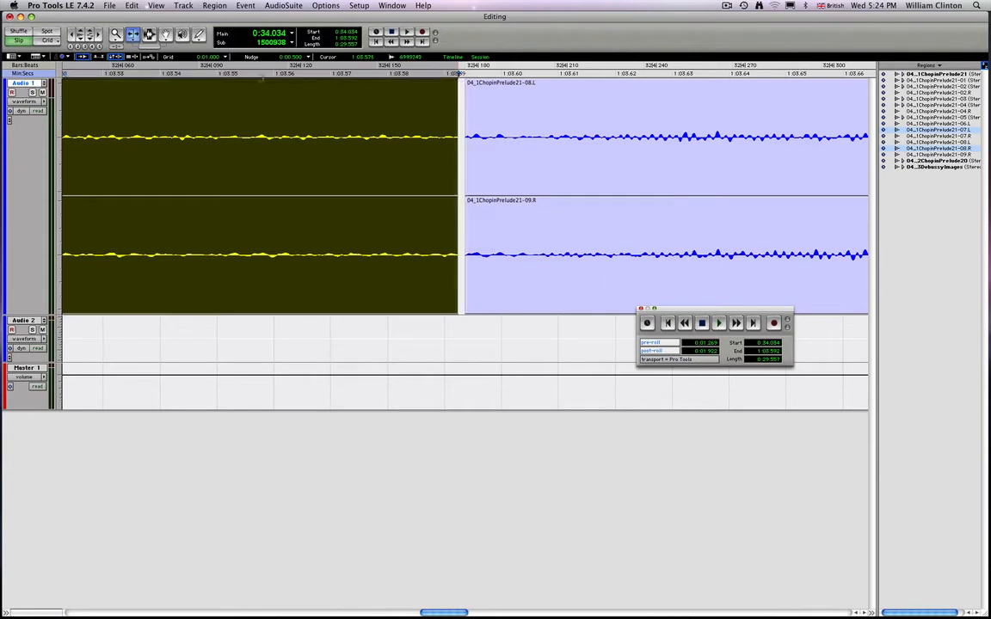
# Step: Move the region after the join earlier so it starts at 1:03.588 and overlaps the preceding region's end
pyautogui.click(166, 35)
pyautogui.click(469, 258)
pyautogui.moveTo(458, 191); pyautogui.dragTo(444, 191)
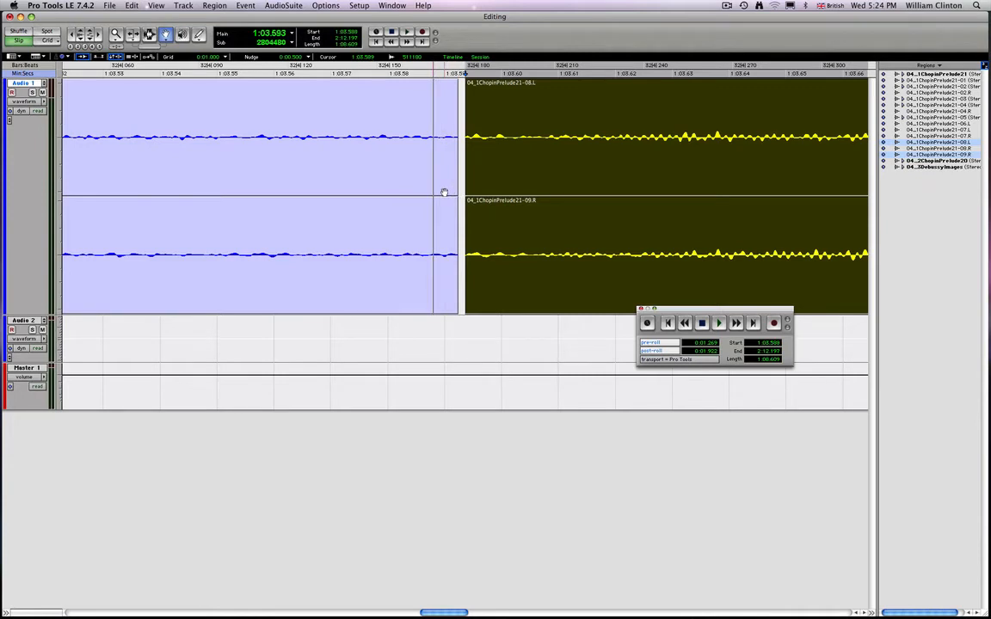
pyautogui.moveTo(444, 191); pyautogui.dragTo(444, 189)
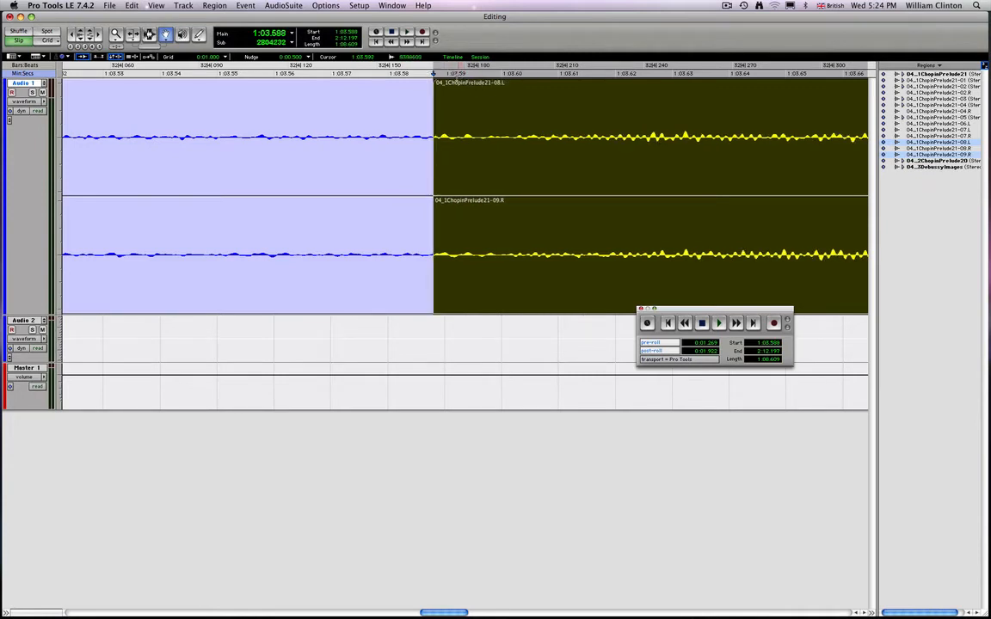
# Step: Select from 1:03.591 back to the second region's start and apply a crossfade over that span
pyautogui.click(148, 35)
pyautogui.click(454, 87)
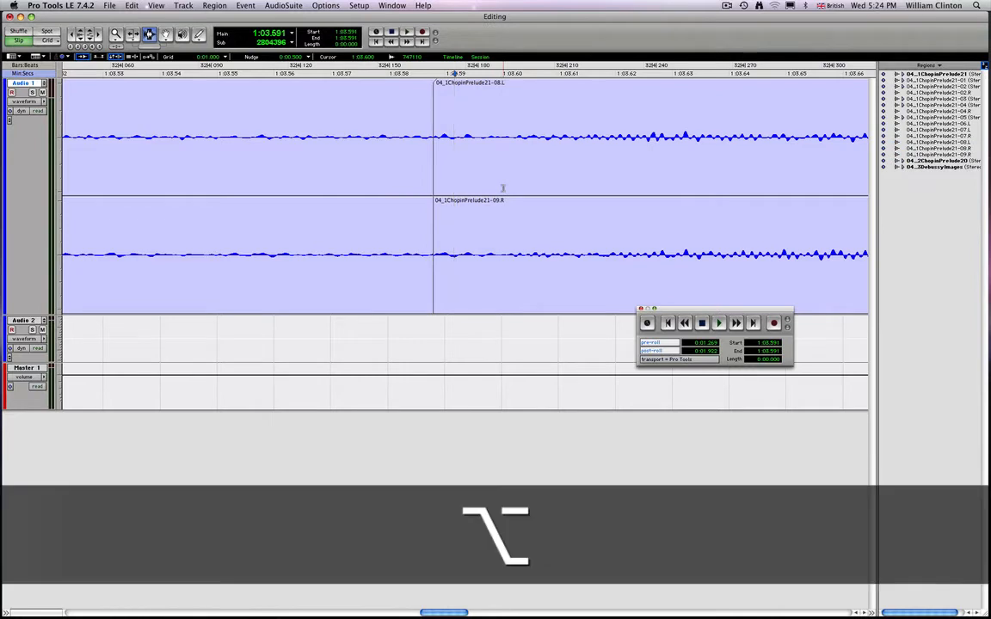
pyautogui.hotkey('alt', 'shift', 'Tab')
pyautogui.press('super+f')
pyautogui.press('Return')
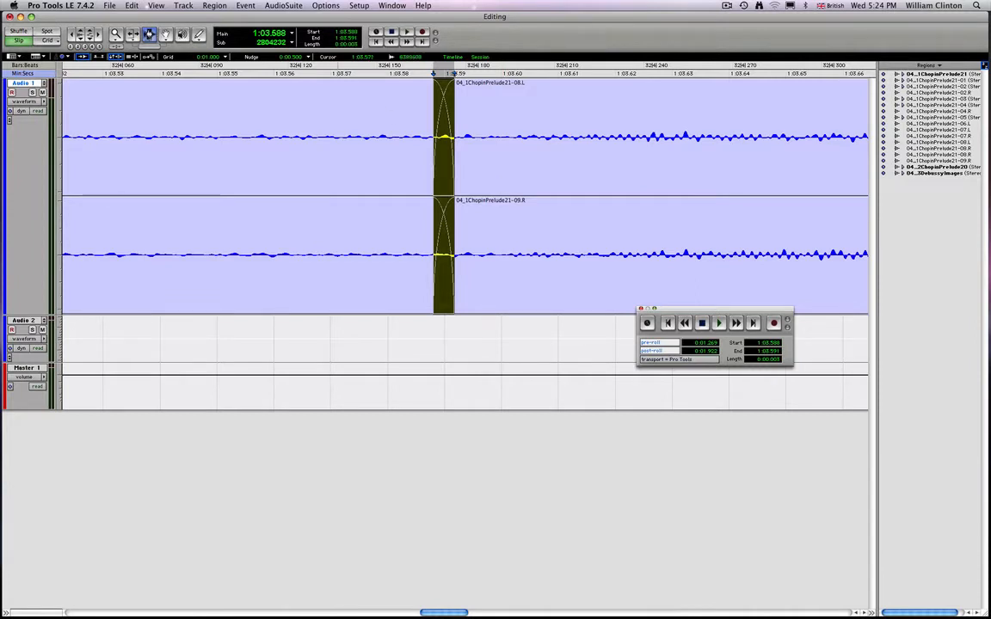
# Step: Play back the crossfaded join around 1:03.588 with pre-roll and post-roll
pyautogui.click(72, 36)
pyautogui.click(72, 36)
pyautogui.click(72, 36)
pyautogui.click(71, 36)
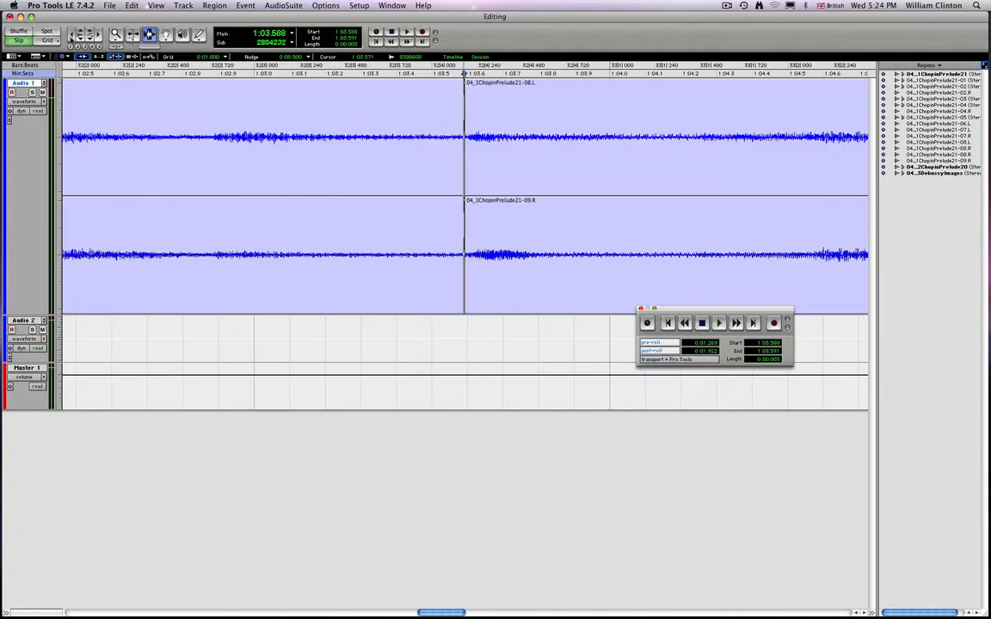
pyautogui.click(72, 36)
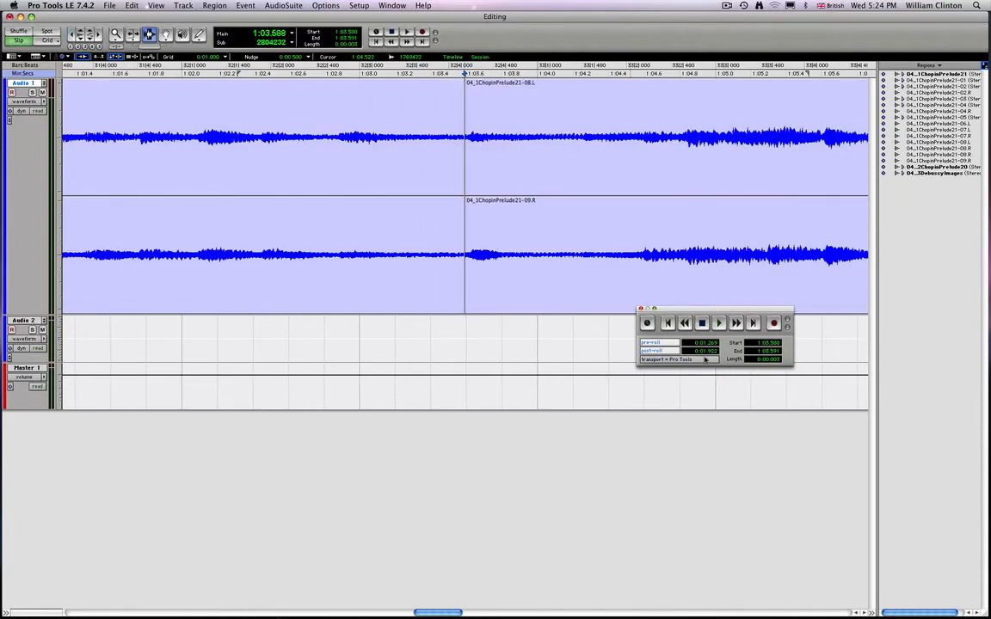
pyautogui.click(719, 323)
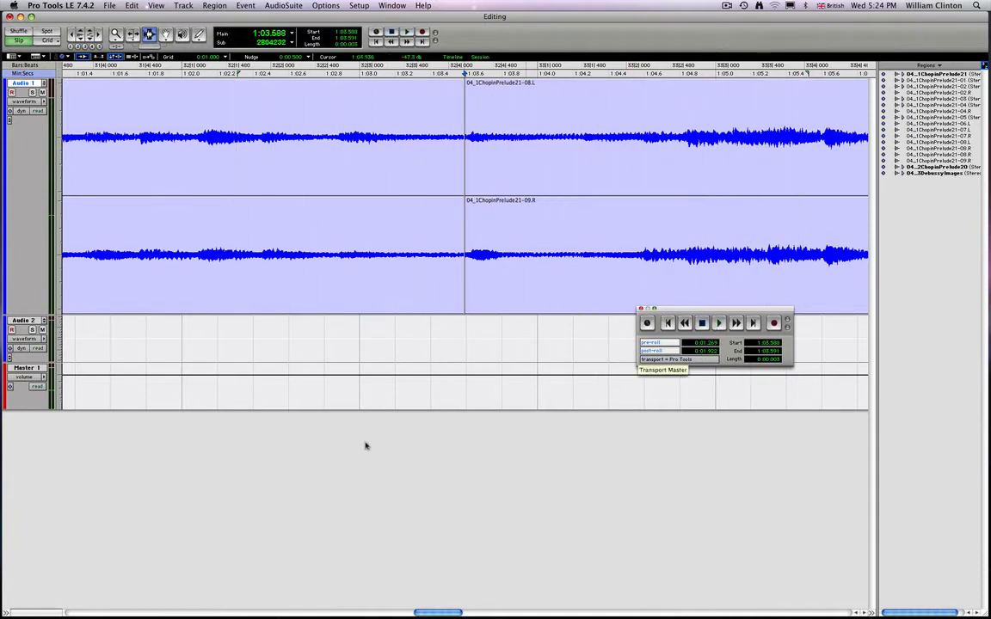
# Step: Enable Shuffle mode and select the next silent gap from about 1:14.640 back to 1:13.993
pyautogui.moveTo(442, 612); pyautogui.dragTo(493, 500)
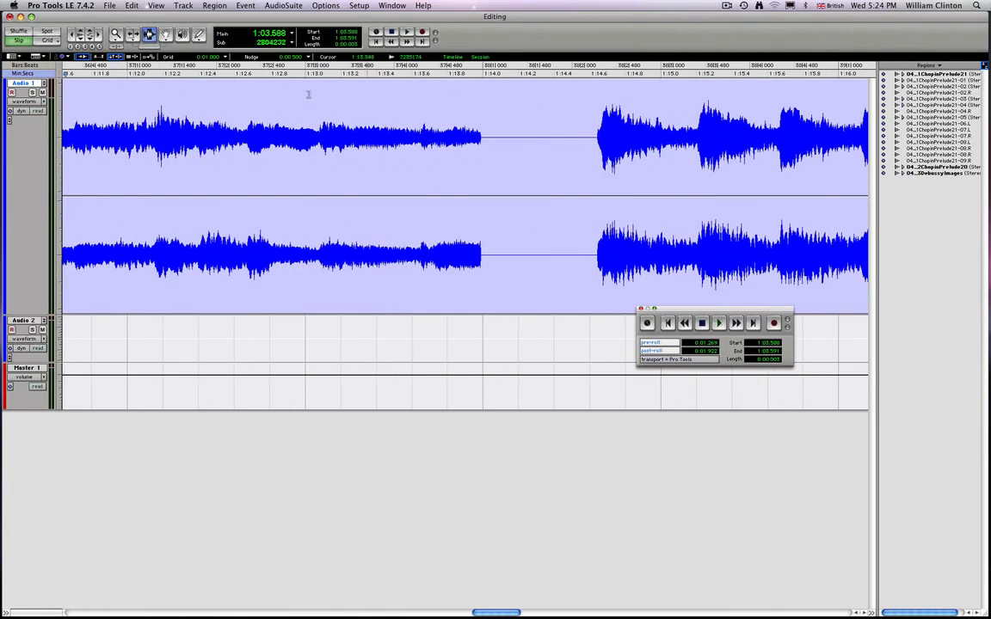
pyautogui.click(12, 31)
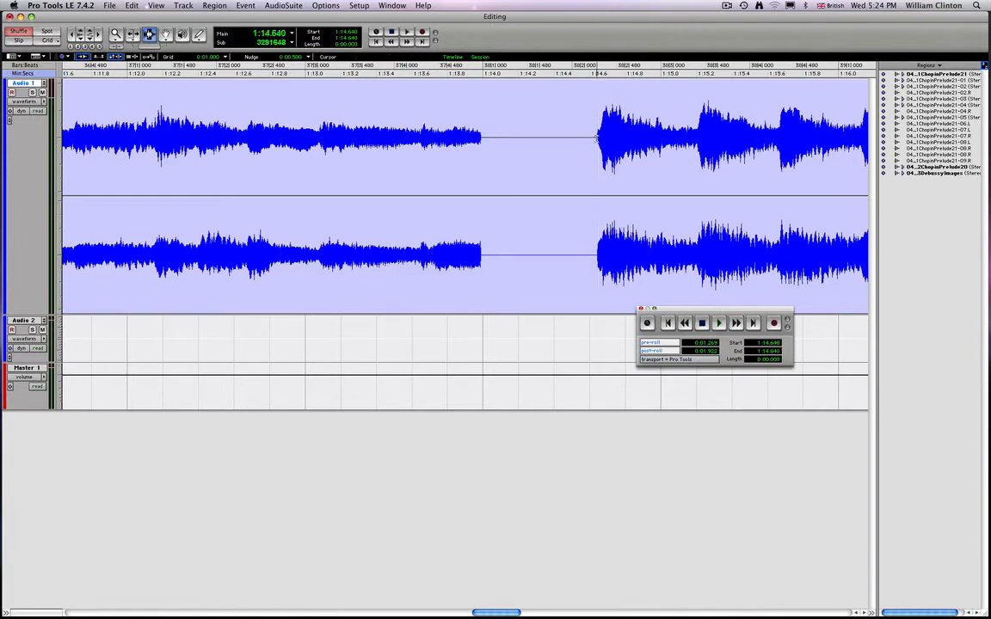
pyautogui.moveTo(596, 137); pyautogui.dragTo(482, 152)
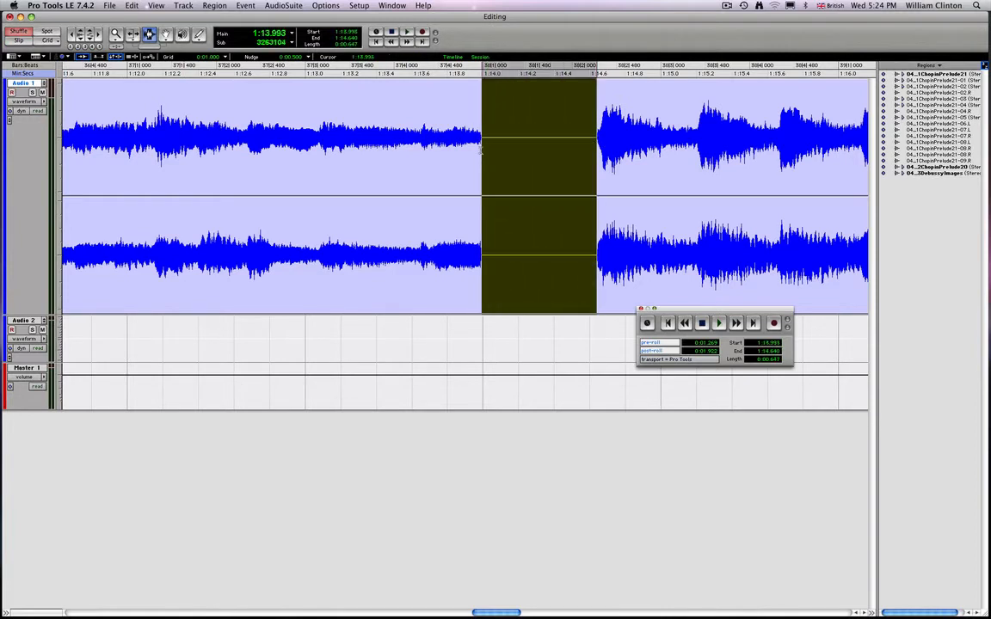
# Step: Widen the gap selection to run from about 1:13.986 to 1:14.644, and delete it so the following audio closes up
pyautogui.click(97, 36)
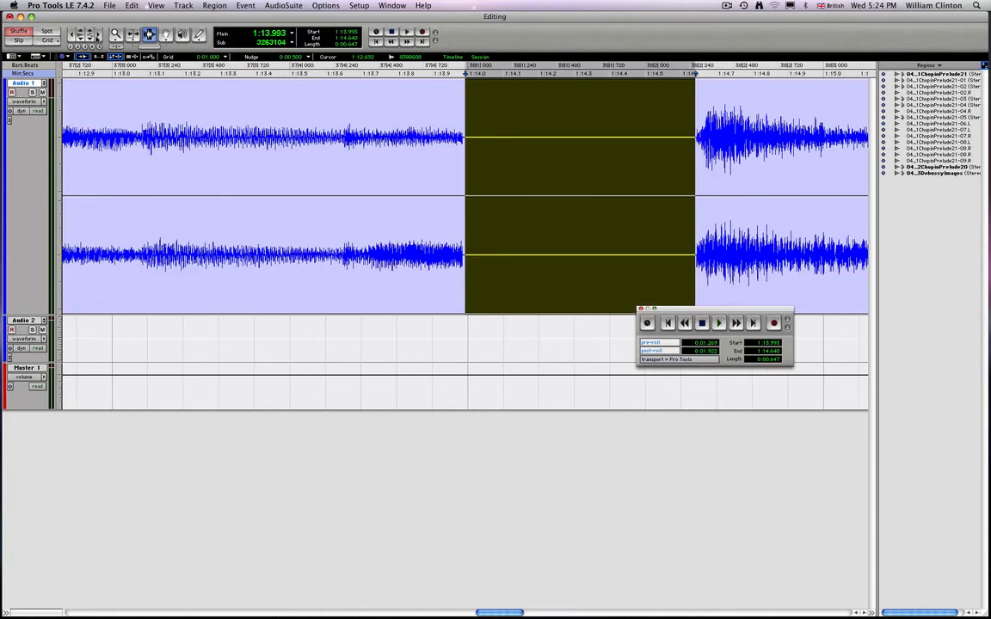
pyautogui.click(97, 36)
pyautogui.moveTo(473, 168); pyautogui.dragTo(460, 169)
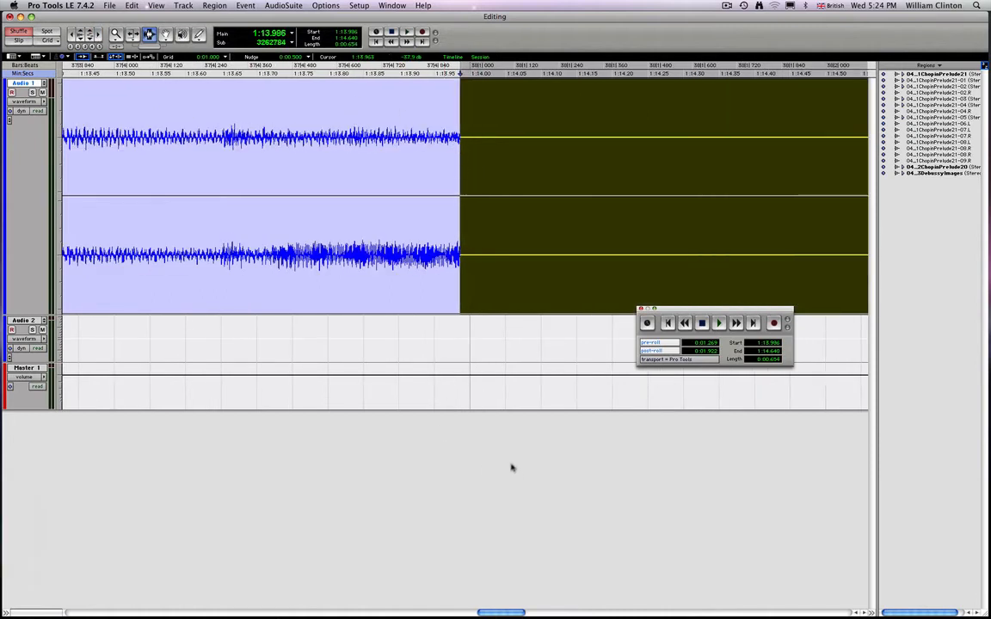
pyautogui.moveTo(506, 613)
pyautogui.mouseDown()
pyautogui.moveTo(521, 616)
pyautogui.moveTo(510, 615)
pyautogui.mouseUp()
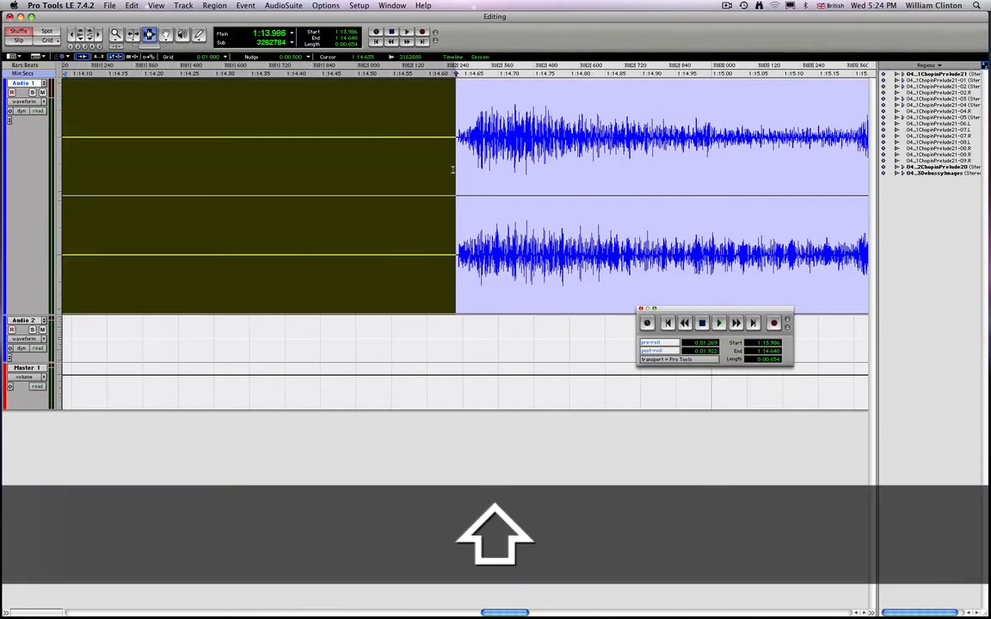
pyautogui.moveTo(456, 170); pyautogui.dragTo(458, 169)
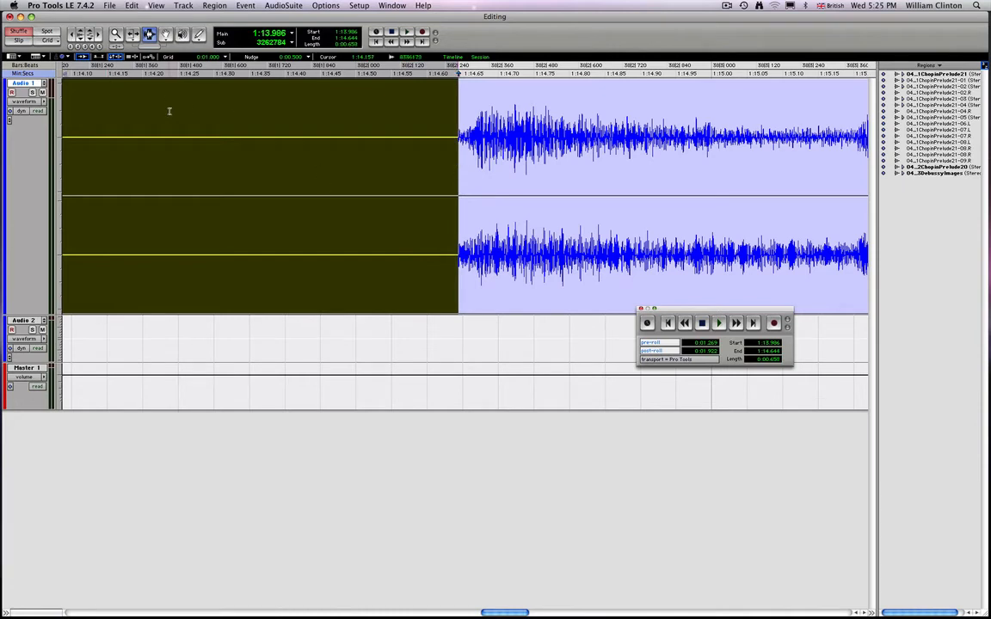
pyautogui.press('Delete')
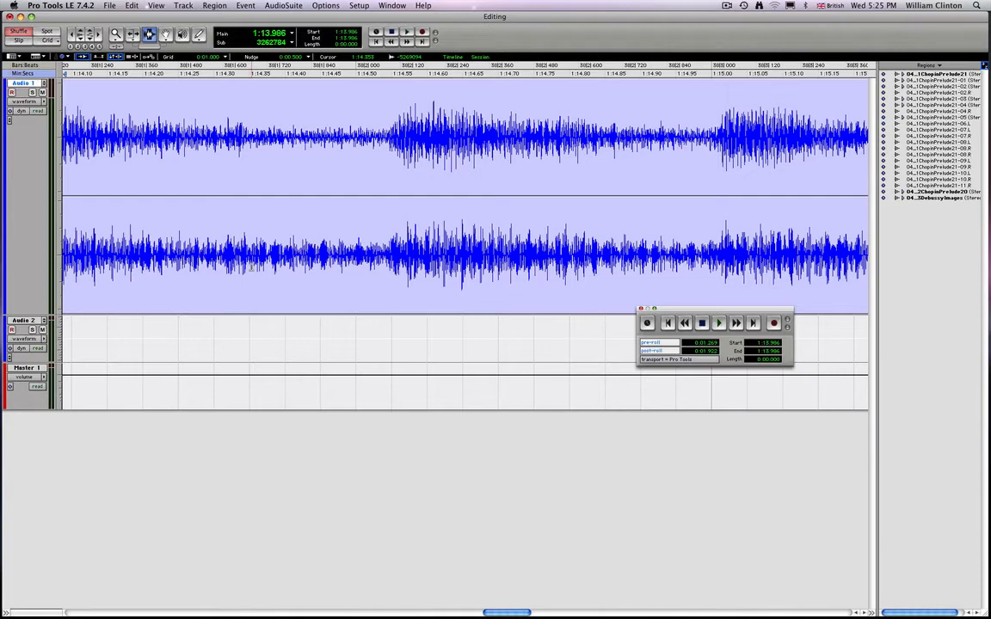
pyautogui.hscroll(-7, 251, 268)
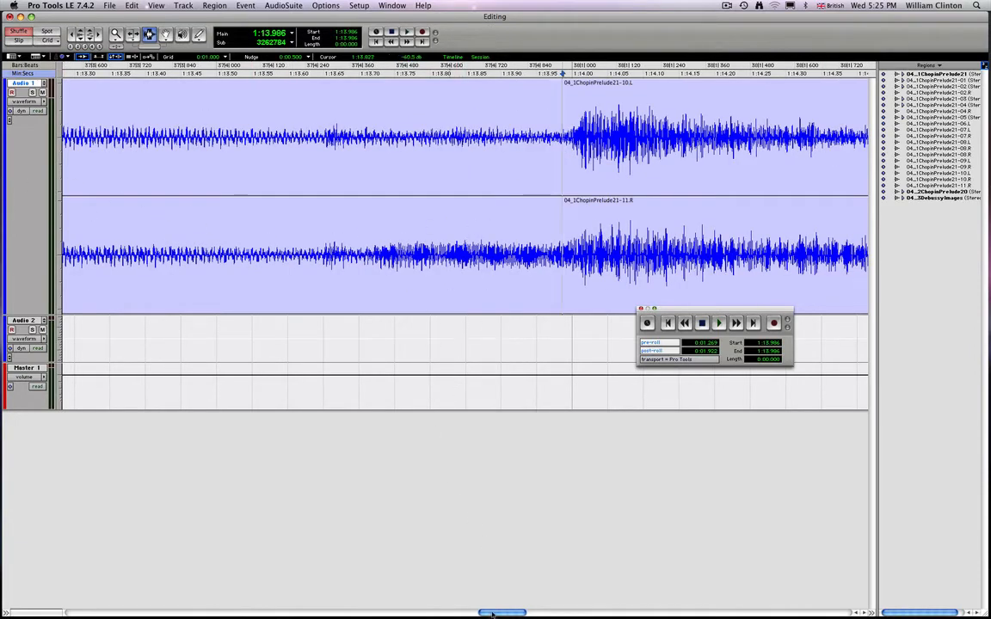
# Step: Select 1:13.513 to 1:14.446 across the join and check the waveform at the selection's start and end
pyautogui.moveTo(486, 613); pyautogui.dragTo(506, 613)
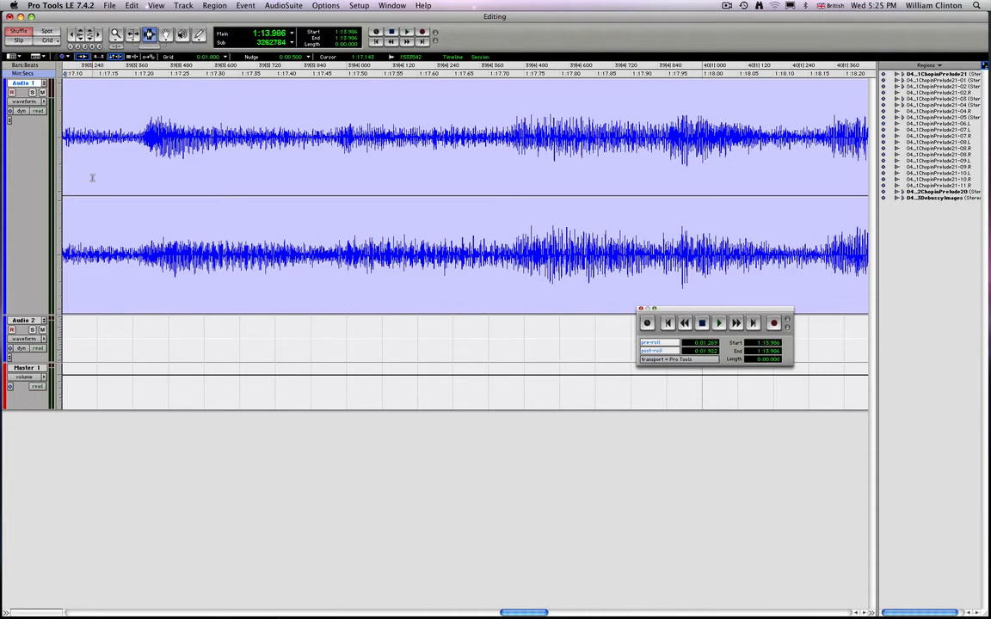
pyautogui.press('Left')
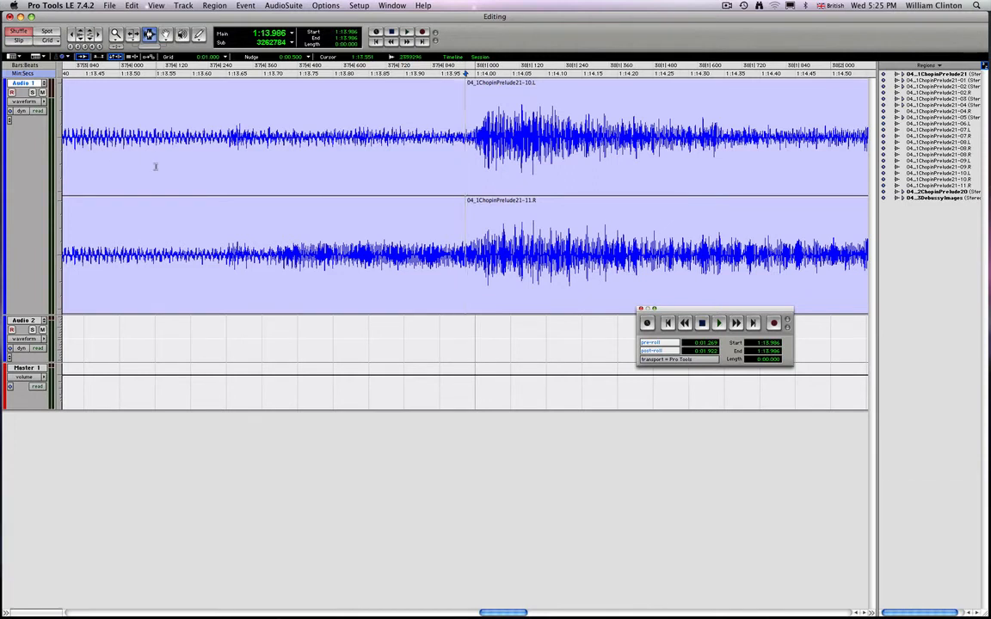
pyautogui.moveTo(129, 145); pyautogui.dragTo(792, 184)
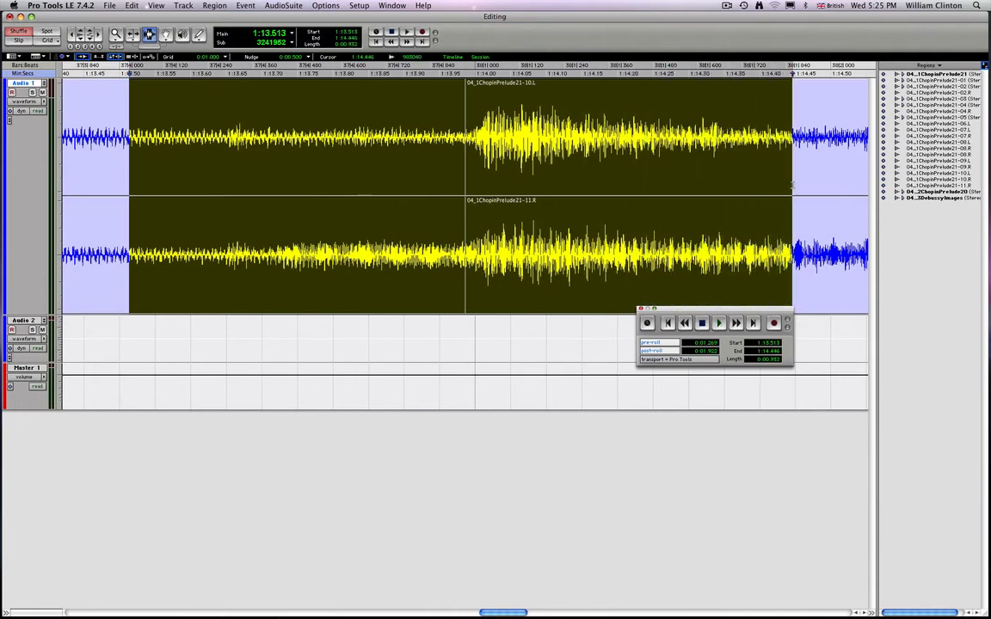
pyautogui.press('Left')
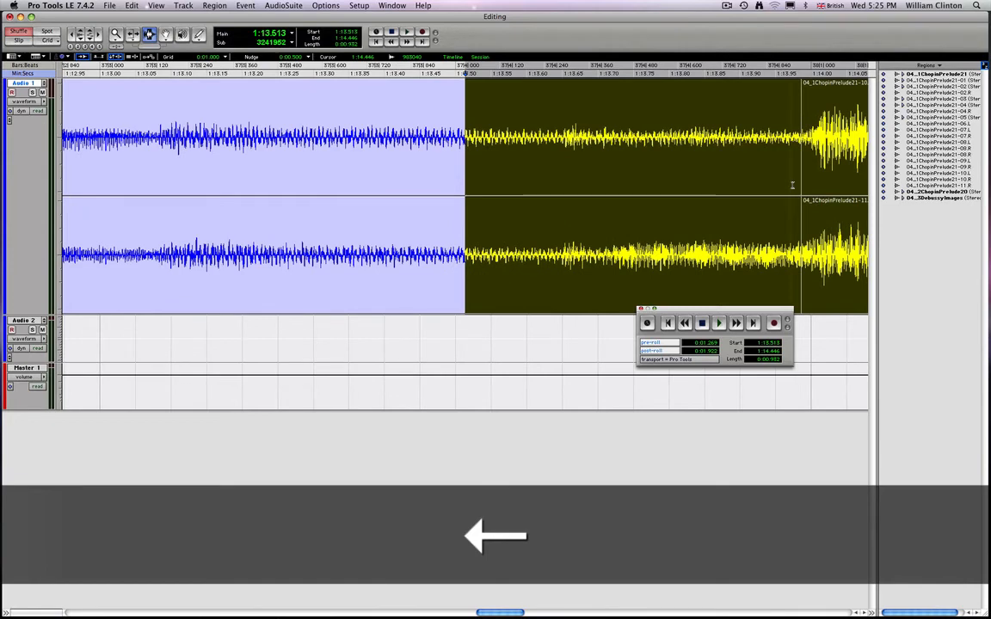
pyautogui.press('Right')
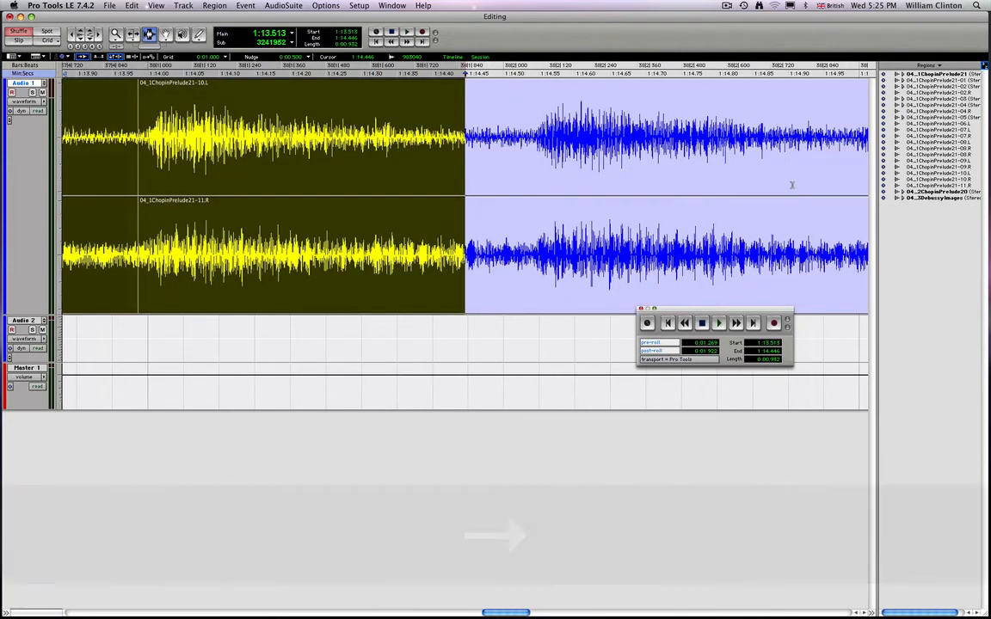
# Step: Select the tiny silence left around the join at 1:13.986 and delete it so the following audio closes up
pyautogui.click(136, 159)
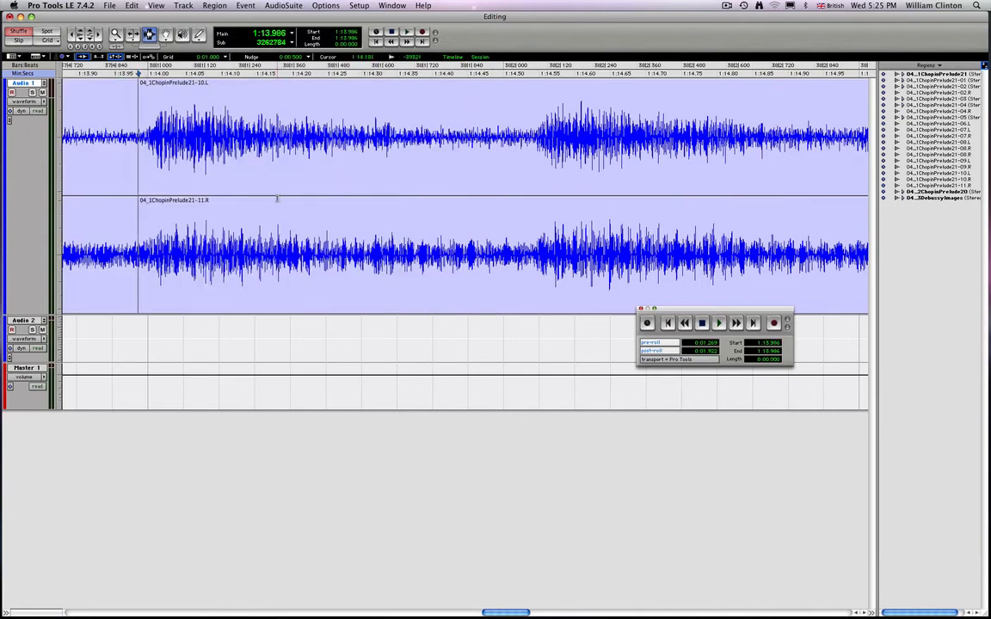
pyautogui.press('Left')
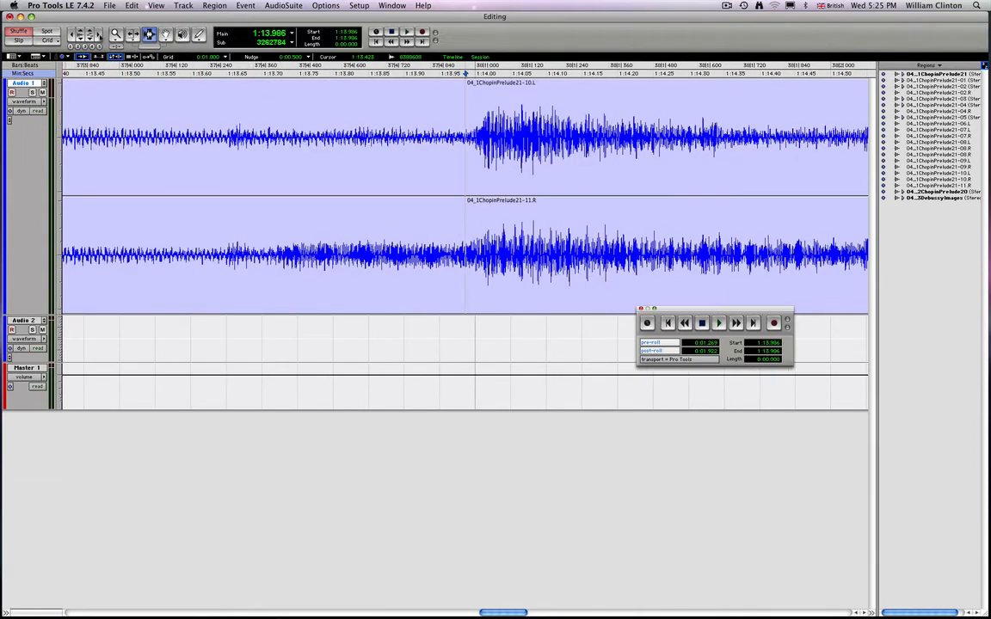
pyautogui.click(100, 37)
pyautogui.click(99, 37)
pyautogui.click(100, 37)
pyautogui.click(100, 37)
pyautogui.click(100, 37)
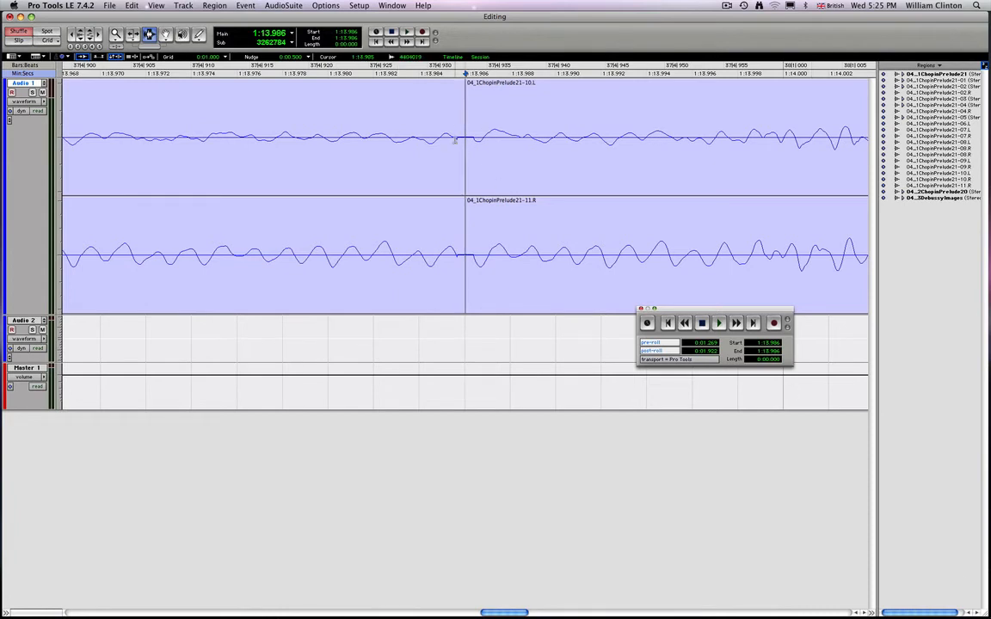
pyautogui.moveTo(456, 138); pyautogui.dragTo(474, 139)
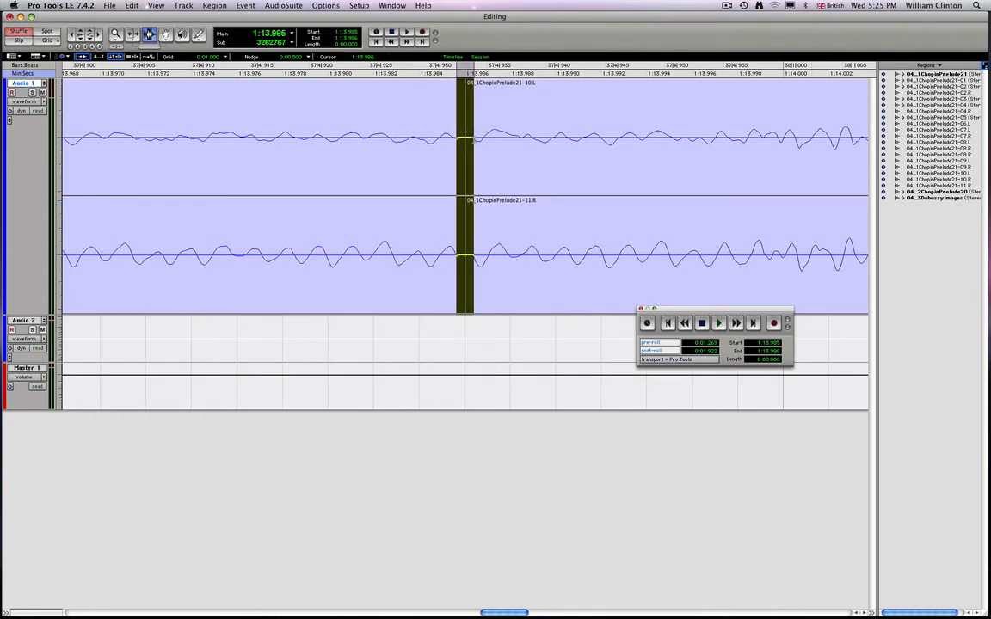
pyautogui.press('Delete')
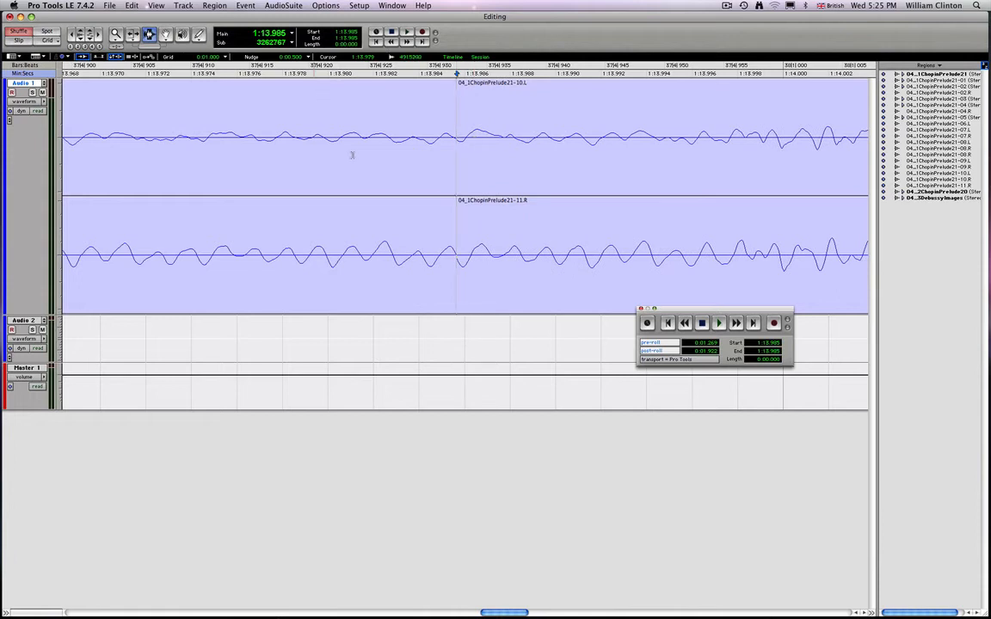
# Step: Switch to Slip mode and move the region after the join slightly earlier, so it starts at 1:13.983
pyautogui.click(167, 35)
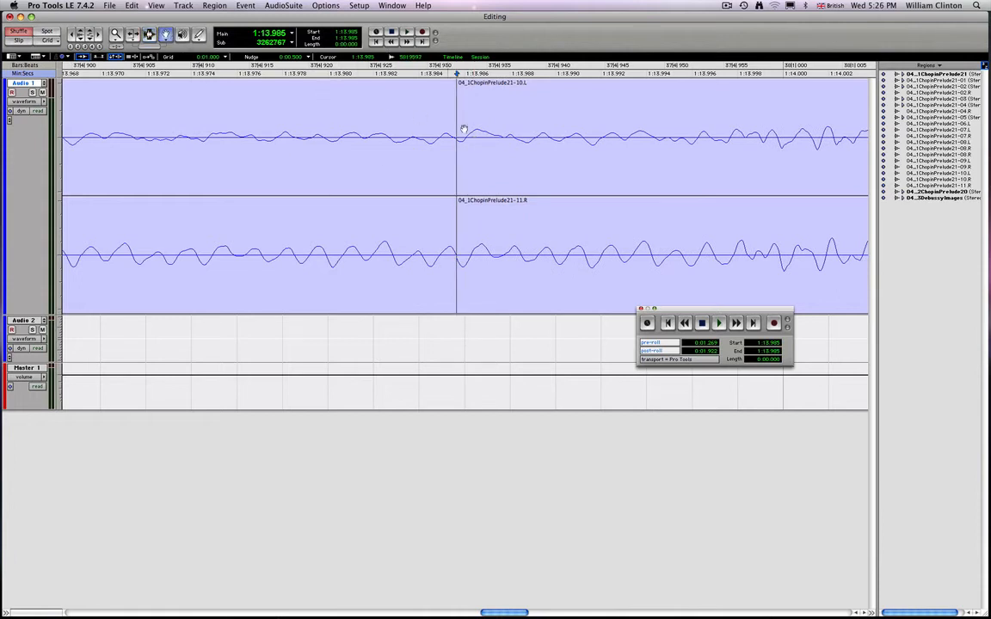
pyautogui.click(73, 35)
pyautogui.click(73, 35)
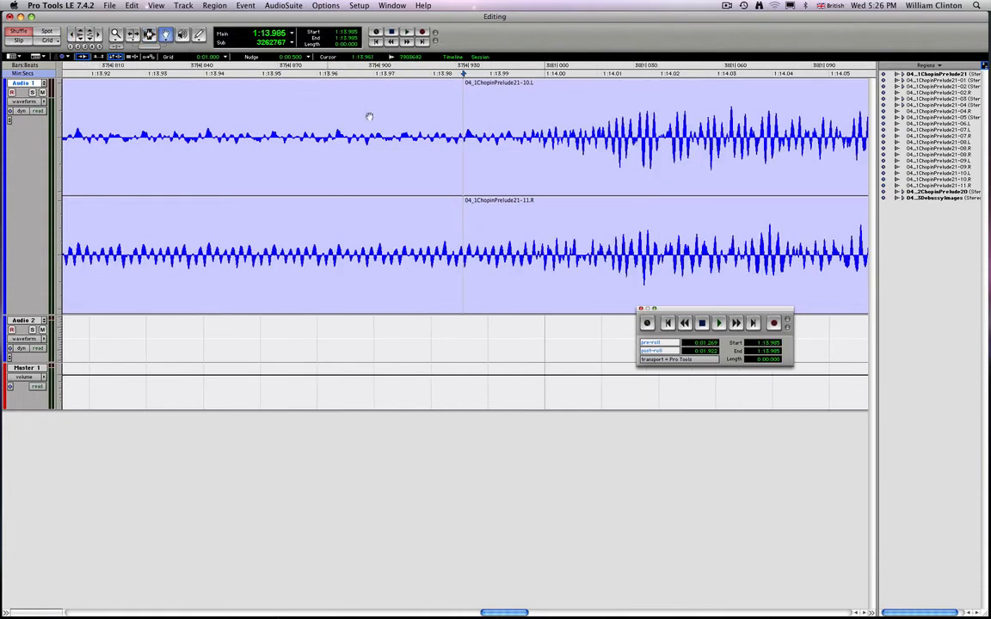
pyautogui.click(499, 152)
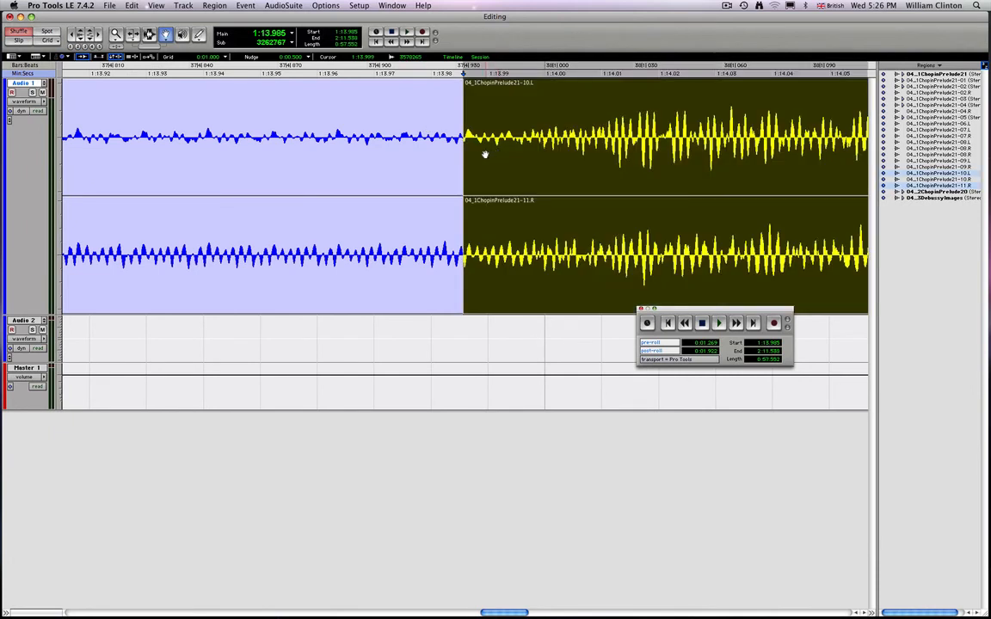
pyautogui.click(17, 40)
pyautogui.moveTo(481, 163); pyautogui.dragTo(471, 162)
# Step: Select from about 1:13.985 back to the moved region's start and apply a crossfade over that span
pyautogui.click(148, 34)
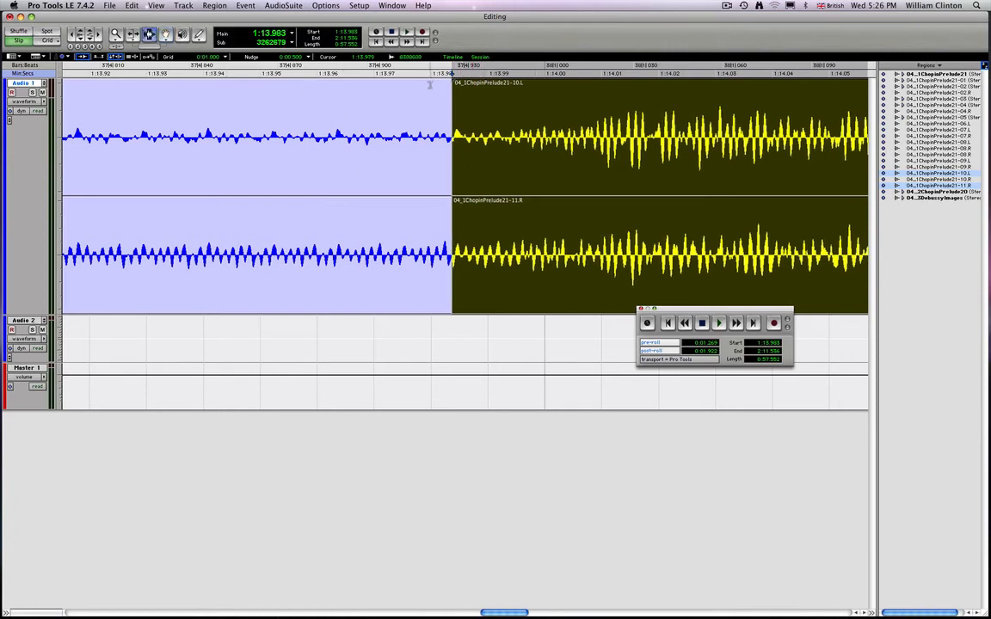
pyautogui.click(458, 103)
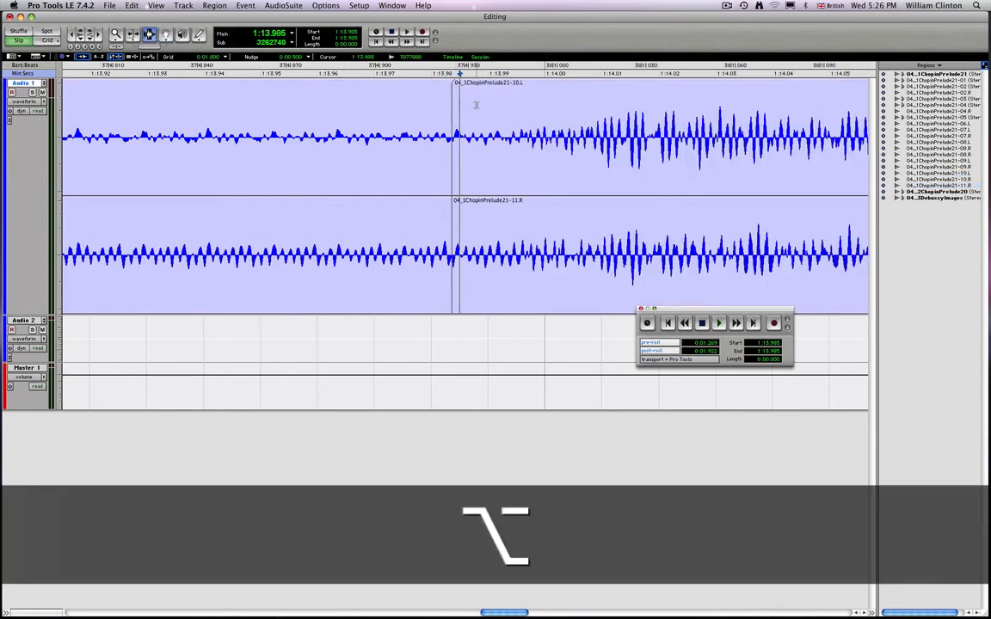
pyautogui.hotkey('alt', 'shift', 'Tab')
pyautogui.press('super+f')
pyautogui.press('Return')
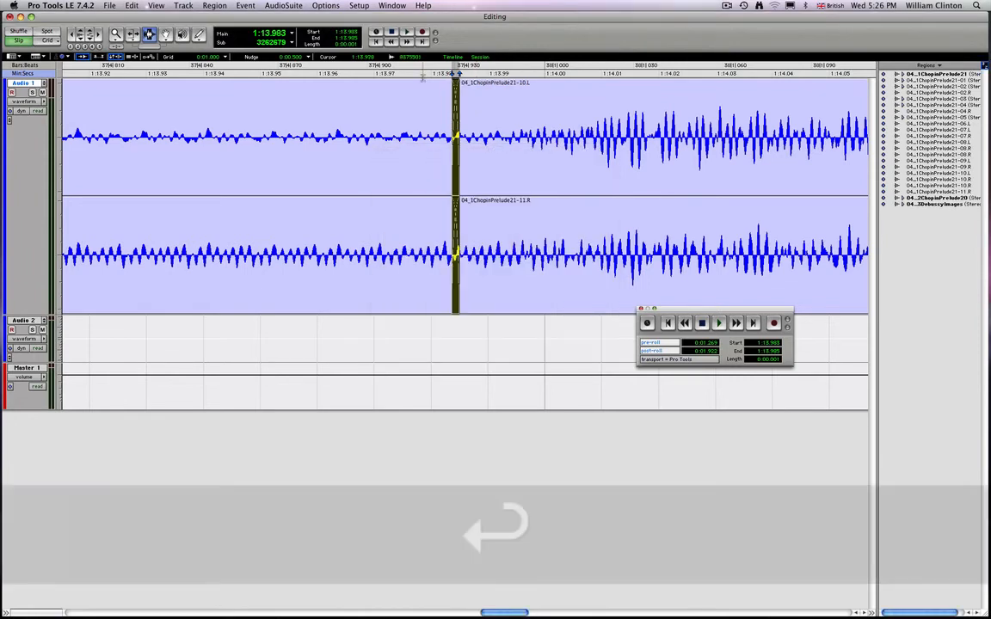
# Step: Play the last loud burst from 2:01.301 and delete everything from 2:01.579 to the end of the recording
pyautogui.press('super+bracketleft')
pyautogui.press('super+bracketleft')
pyautogui.press('super+bracketleft')
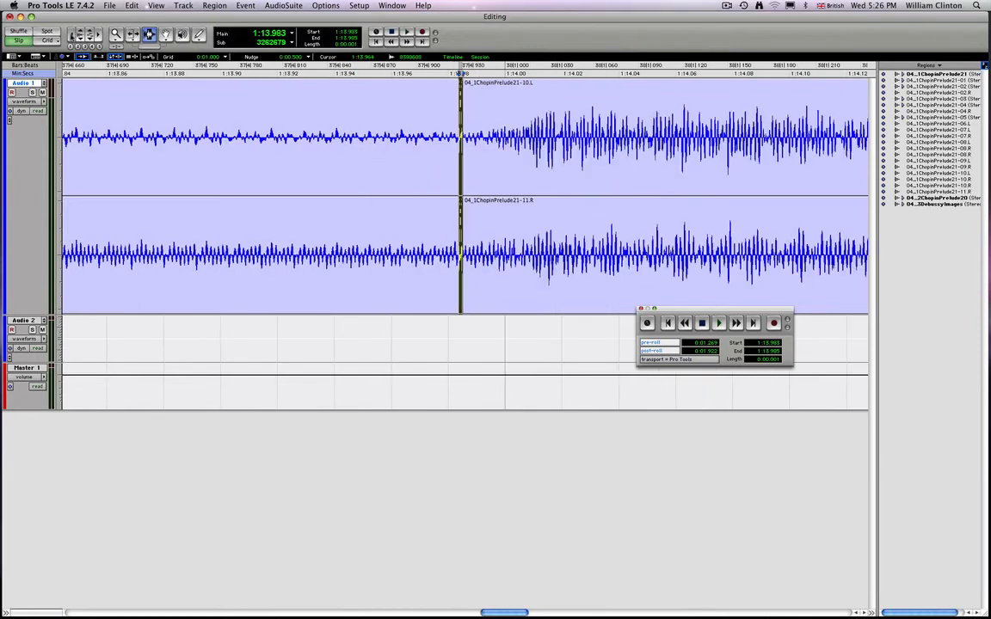
pyautogui.press('super+bracketleft')
pyautogui.press('super+bracketleft')
pyautogui.press('super+bracketleft')
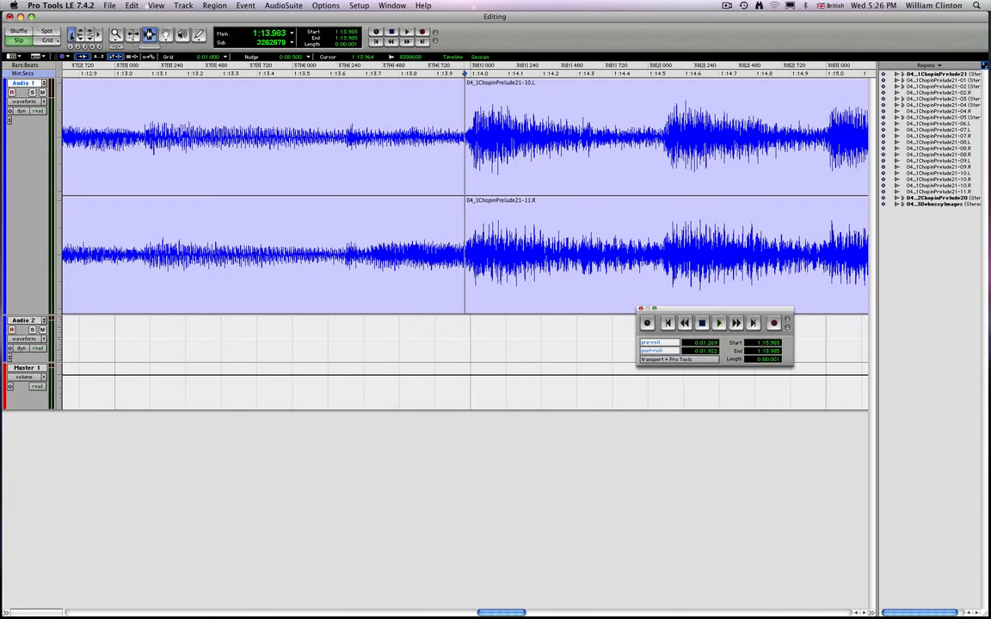
pyautogui.press('super+bracketleft')
pyautogui.press('super+bracketleft')
pyautogui.press('super+bracketleft')
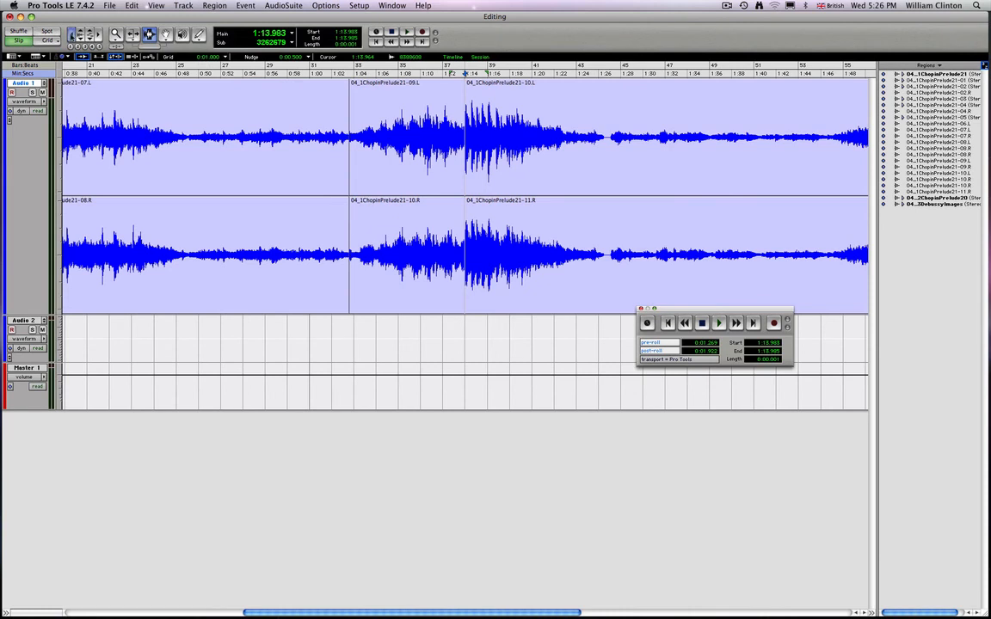
pyautogui.press('super+bracketleft')
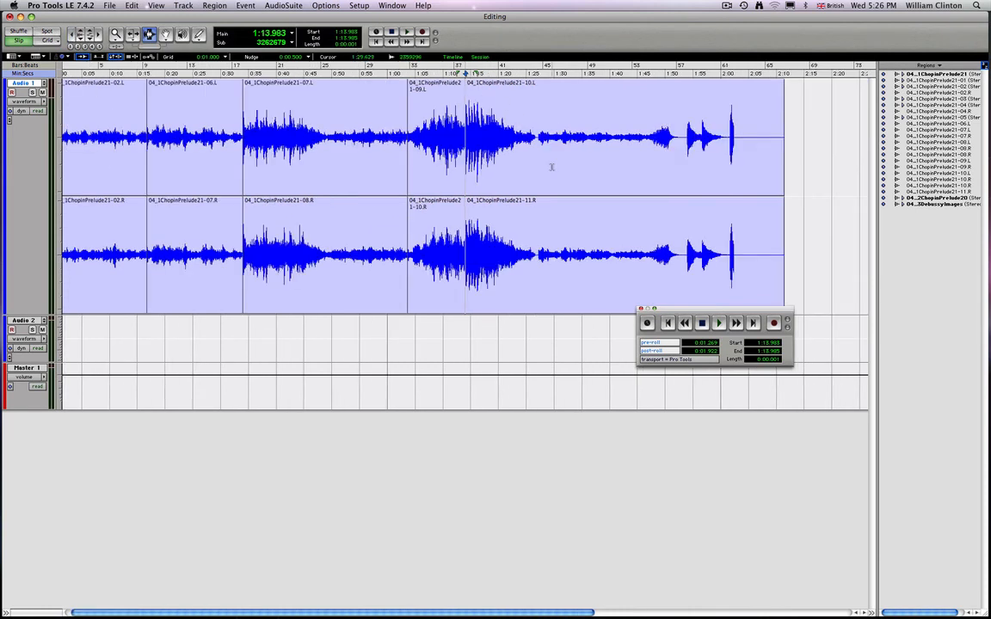
pyautogui.click(727, 139)
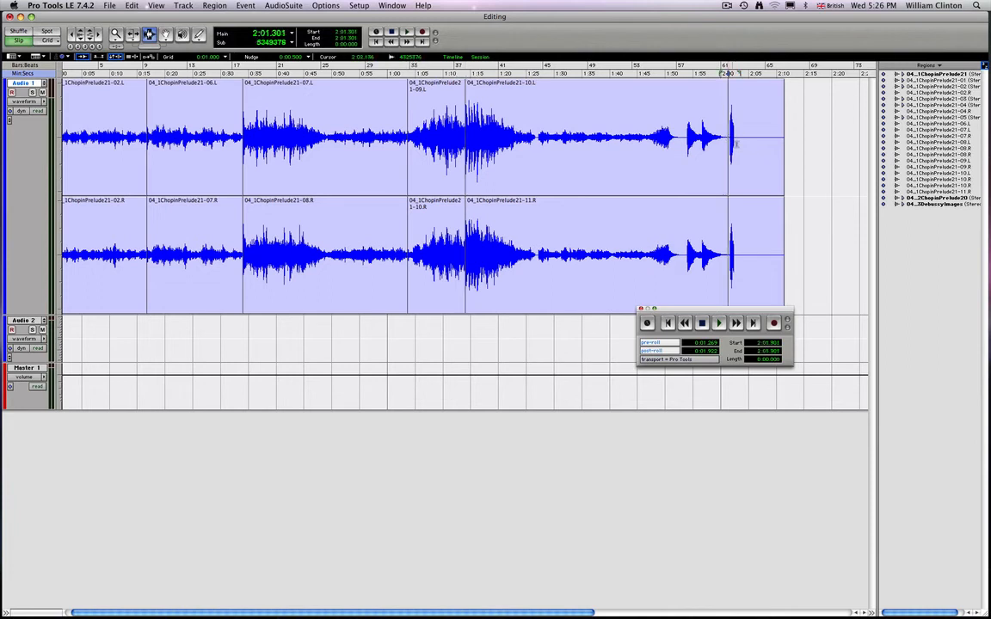
pyautogui.press('space')
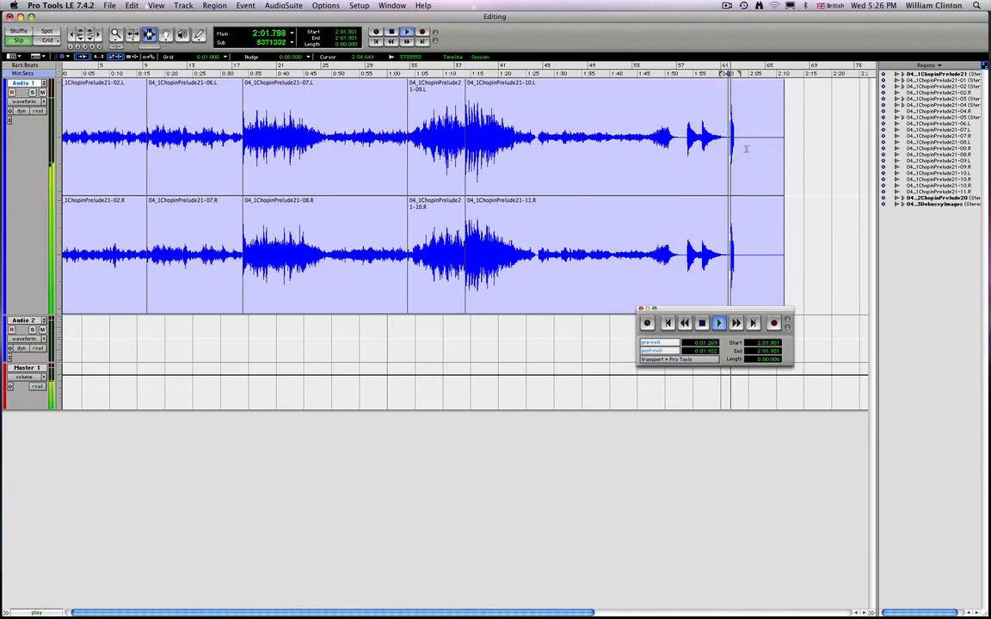
pyautogui.press('space')
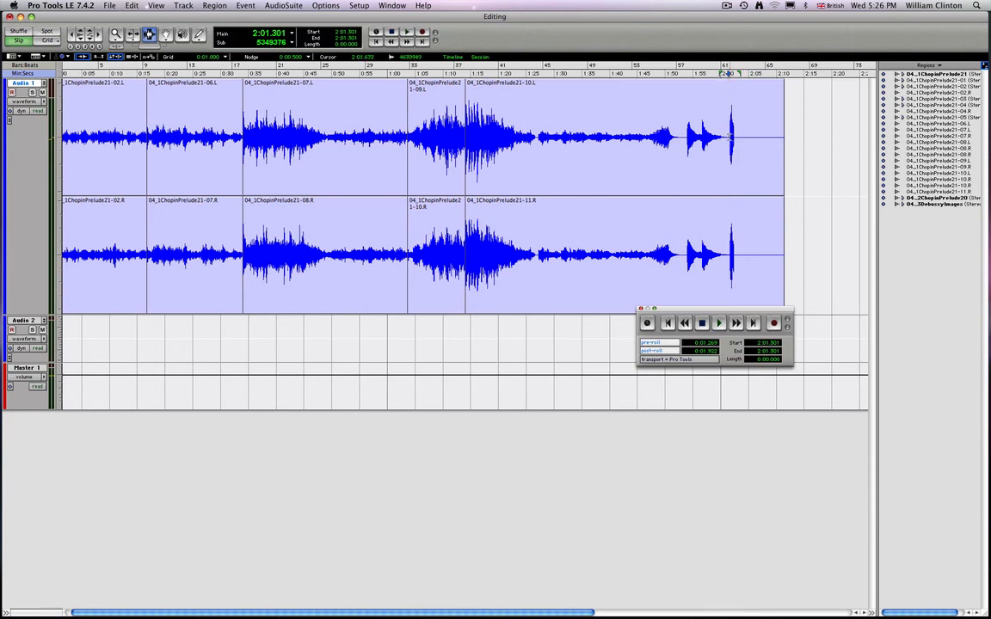
pyautogui.moveTo(730, 139); pyautogui.dragTo(808, 154)
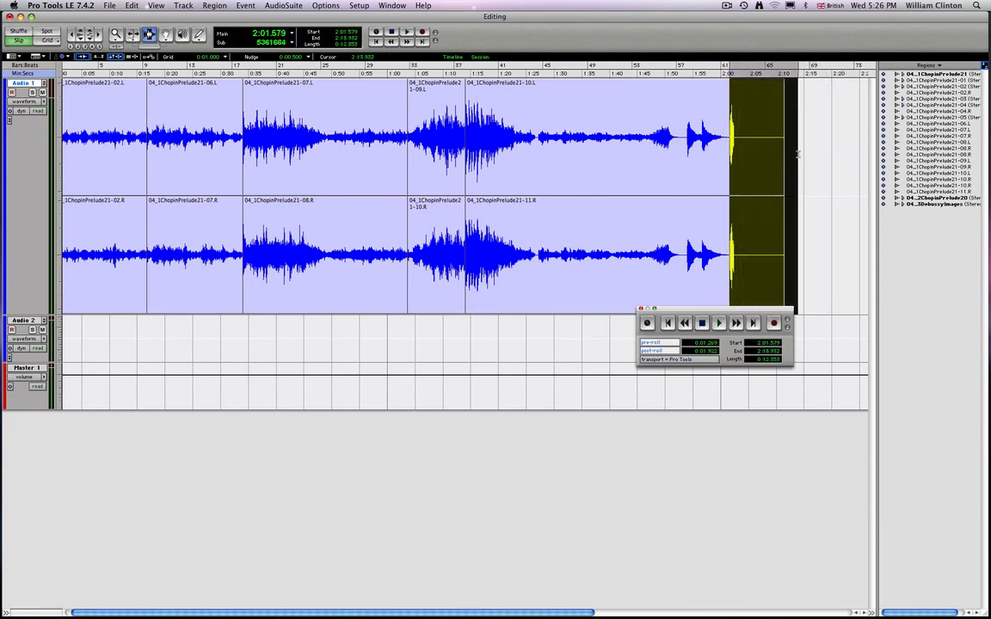
pyautogui.press('Delete')
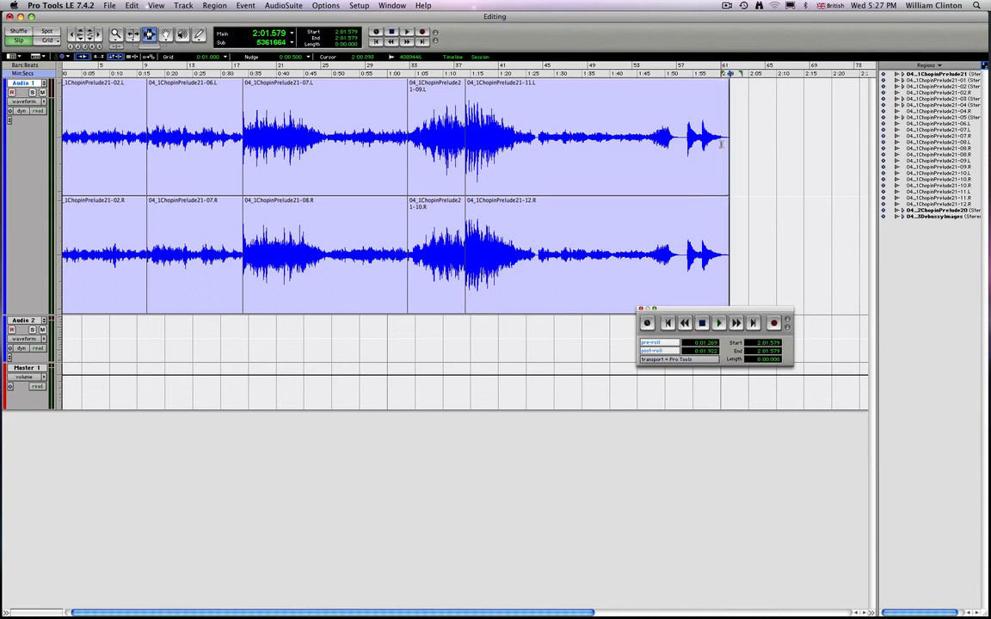
# Step: Play back the trimmed ending of the recording from 2:00.093
pyautogui.click(721, 155)
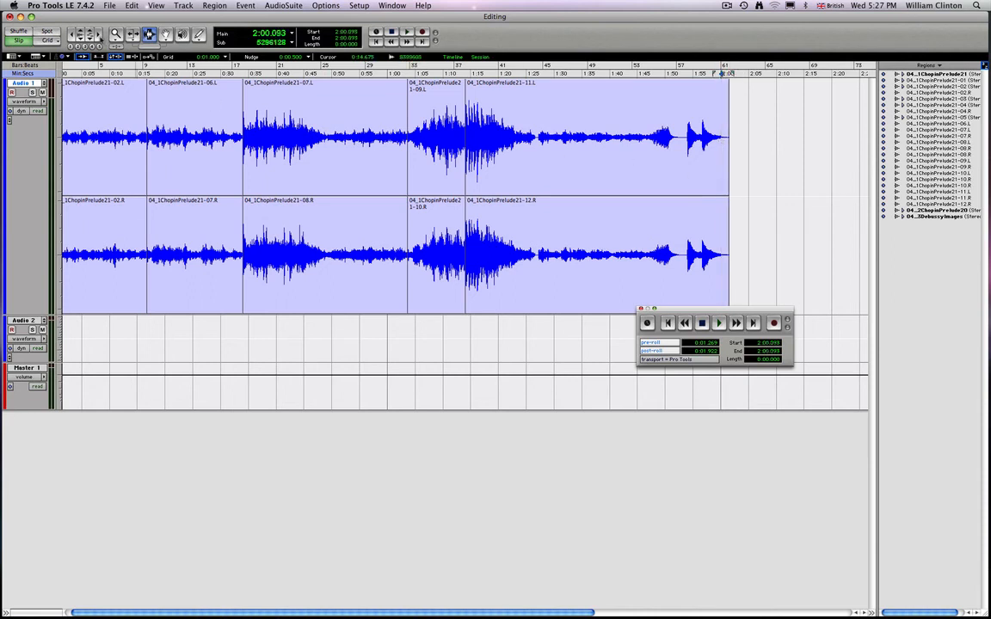
pyautogui.click(91, 35)
pyautogui.click(91, 34)
pyautogui.click(91, 34)
pyautogui.click(91, 35)
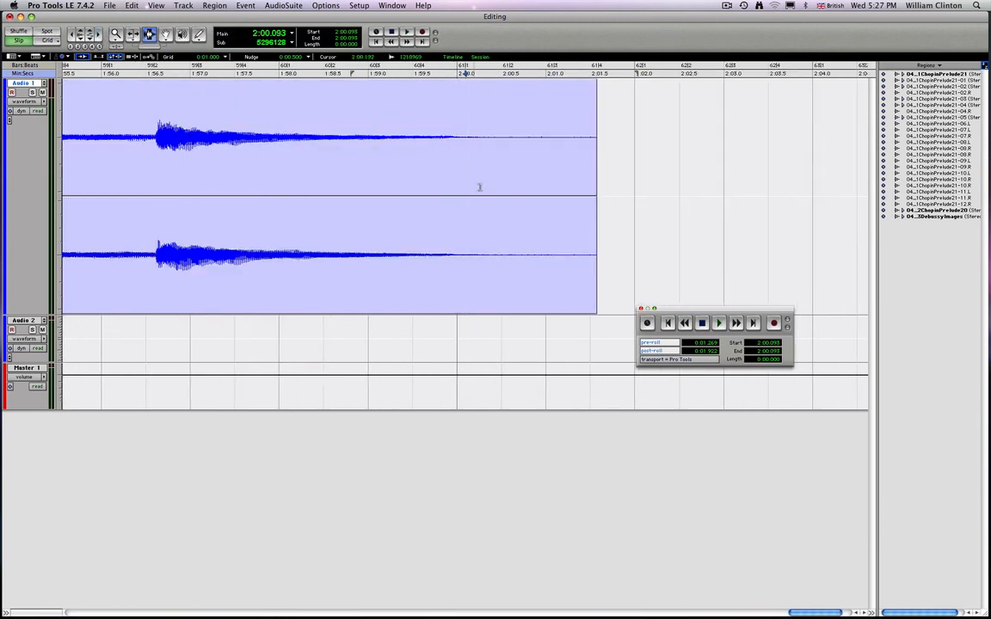
pyautogui.press('space')
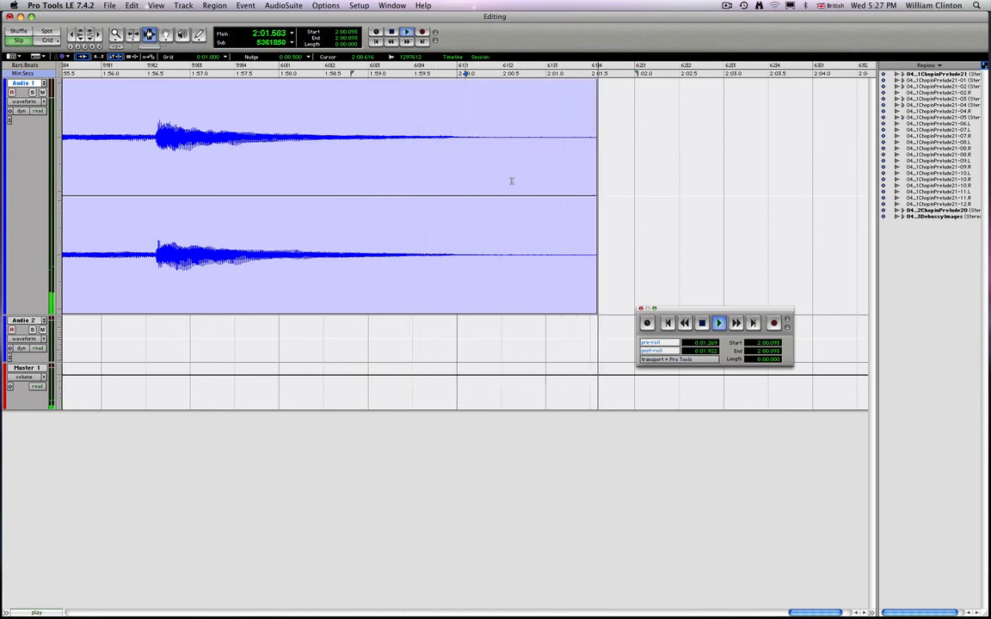
pyautogui.press('space')
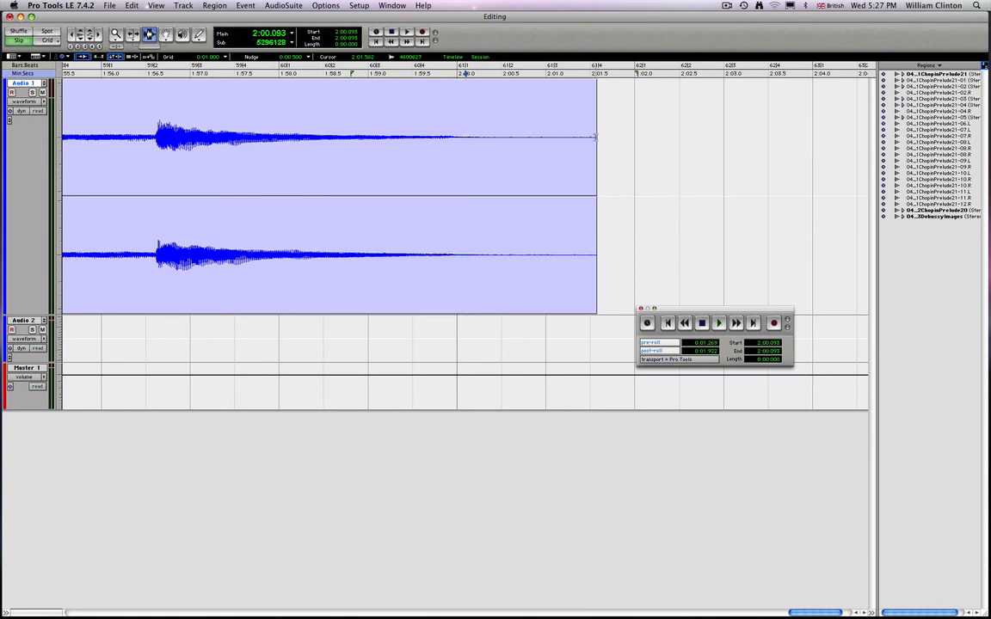
# Step: Fade out the audio from 2:00.087 to the region's end, using an S-Curve out shape and Equal Power slope
pyautogui.click(464, 131)
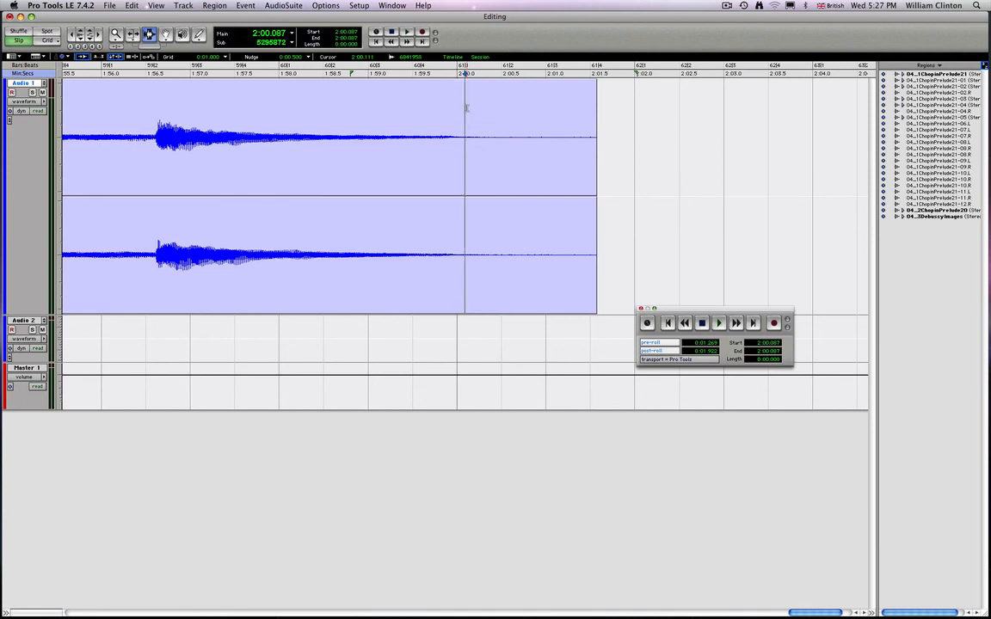
pyautogui.hotkey('shift', 'Tab')
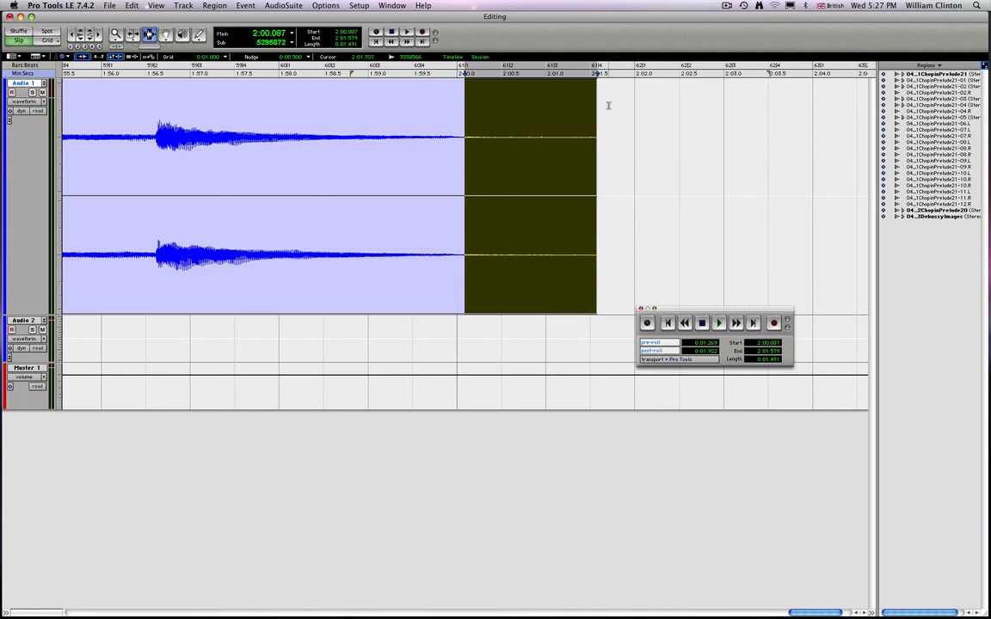
pyautogui.press('super+f')
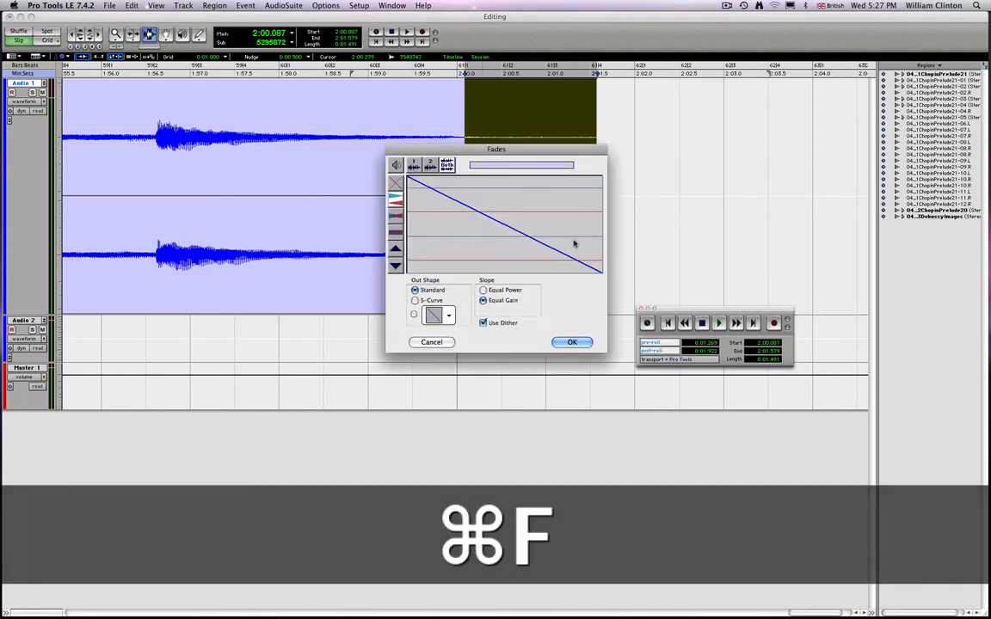
pyautogui.click(483, 291)
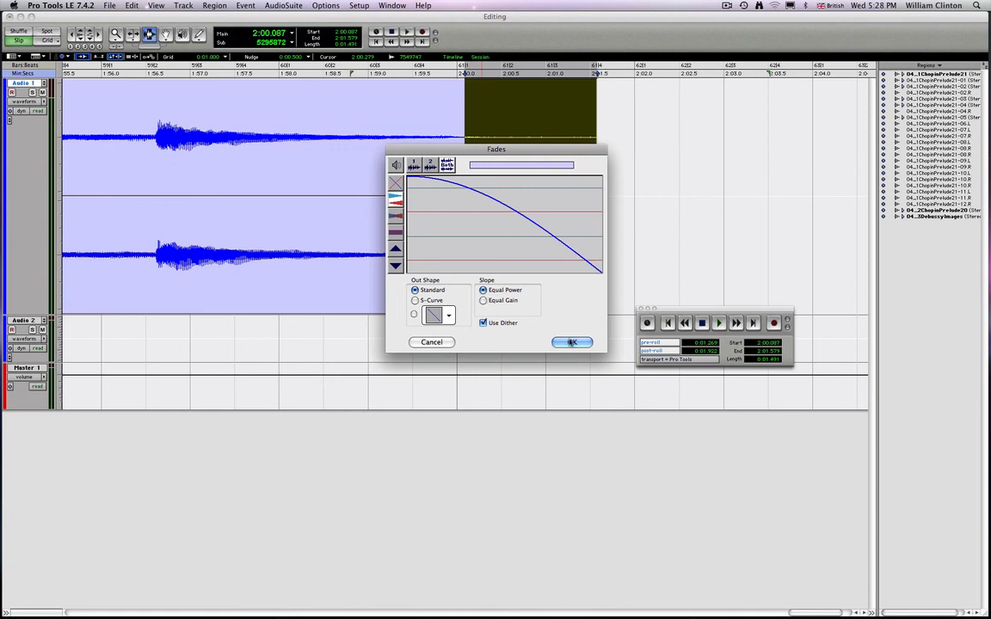
pyautogui.click(416, 300)
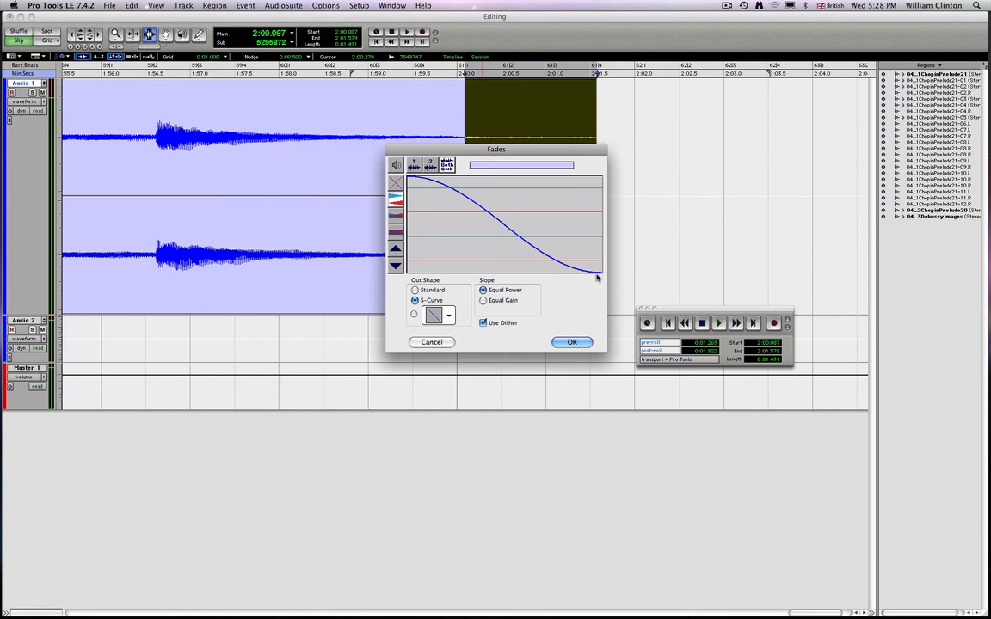
pyautogui.click(572, 343)
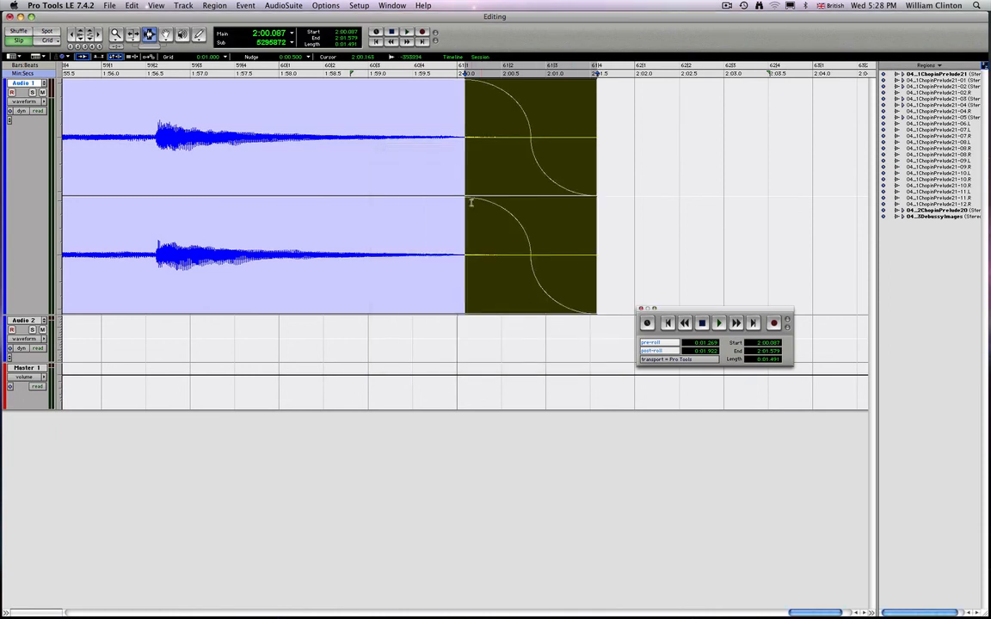